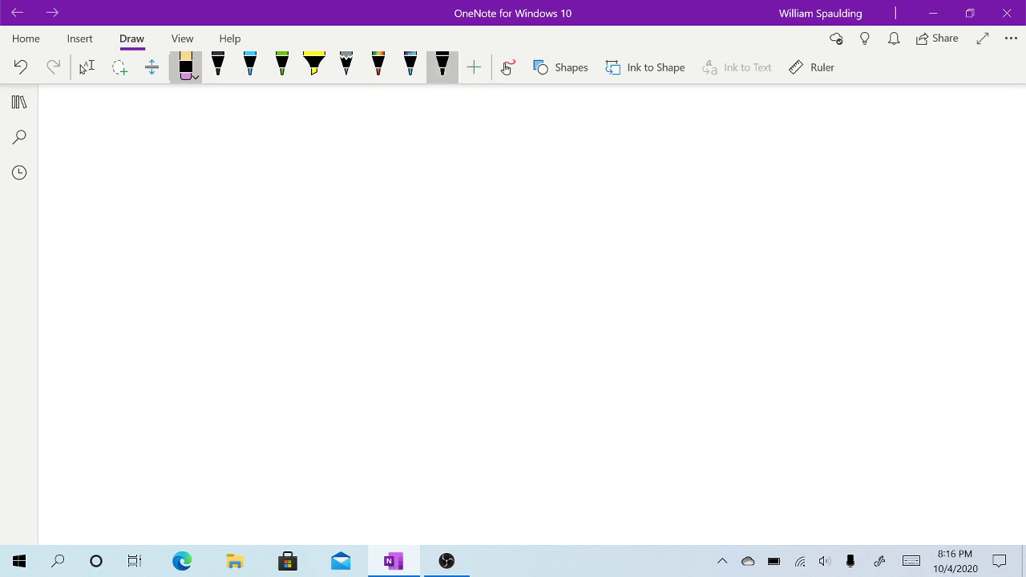
Handwrite 'Enlightenment' in black pen and underline it
{"action": "left_click", "coordinate": [442, 64]}
{"action": "mouse_move", "coordinate": [422, 105]}
{"action": "left_mouse_down"}
{"action": "mouse_move", "coordinate": [408, 110]}
{"action": "mouse_move", "coordinate": [425, 132]}
{"action": "mouse_move", "coordinate": [474, 129]}
{"action": "mouse_move", "coordinate": [460, 138]}
{"action": "mouse_move", "coordinate": [498, 125]}
{"action": "left_mouse_up"}
{"action": "left_click_drag", "start_coordinate": [494, 117], "coordinate": [566, 123]}
{"action": "left_click_drag", "start_coordinate": [569, 106], "coordinate": [569, 129]}
{"action": "left_click_drag", "start_coordinate": [562, 117], "coordinate": [580, 114]}
{"action": "left_click_drag", "start_coordinate": [422, 144], "coordinate": [578, 139]}
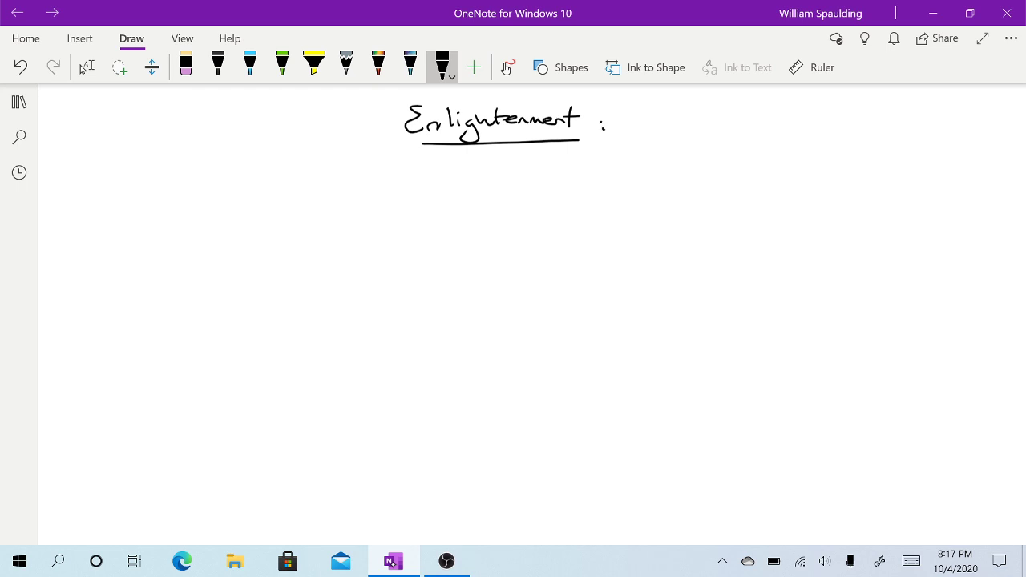
Write 'European intellectual movement' after the Enlightenment heading
{"action": "mouse_move", "coordinate": [635, 110]}
{"action": "left_mouse_down"}
{"action": "mouse_move", "coordinate": [623, 122]}
{"action": "mouse_move", "coordinate": [637, 134]}
{"action": "mouse_move", "coordinate": [658, 124]}
{"action": "mouse_move", "coordinate": [733, 128]}
{"action": "left_mouse_up"}
{"action": "left_click_drag", "start_coordinate": [735, 128], "coordinate": [763, 118]}
{"action": "left_click_drag", "start_coordinate": [763, 122], "coordinate": [780, 125]}
{"action": "mouse_move", "coordinate": [788, 109]}
{"action": "left_mouse_down"}
{"action": "mouse_move", "coordinate": [791, 125]}
{"action": "mouse_move", "coordinate": [805, 125]}
{"action": "left_mouse_up"}
{"action": "mouse_move", "coordinate": [817, 106]}
{"action": "left_mouse_down"}
{"action": "mouse_move", "coordinate": [819, 125]}
{"action": "mouse_move", "coordinate": [824, 117]}
{"action": "left_mouse_up"}
{"action": "left_click_drag", "start_coordinate": [822, 115], "coordinate": [960, 123]}
{"action": "left_click_drag", "start_coordinate": [954, 114], "coordinate": [969, 113]}
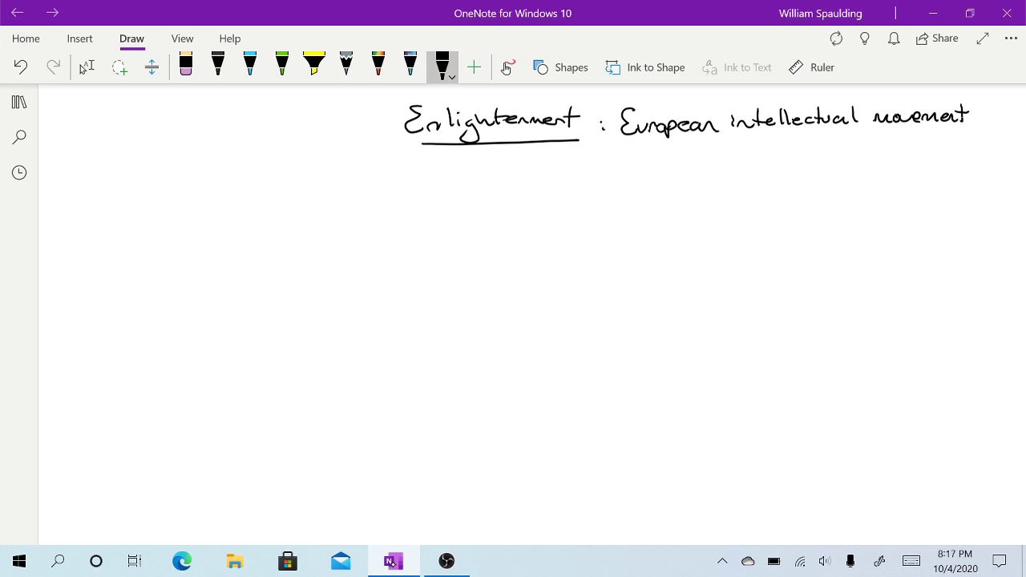
Write the dates 1600's – 1800's beneath the heading
{"action": "mouse_move", "coordinate": [436, 157]}
{"action": "left_mouse_down"}
{"action": "mouse_move", "coordinate": [435, 173]}
{"action": "mouse_move", "coordinate": [451, 165]}
{"action": "left_mouse_up"}
{"action": "left_click_drag", "start_coordinate": [464, 159], "coordinate": [488, 168]}
{"action": "left_click_drag", "start_coordinate": [502, 163], "coordinate": [562, 165]}
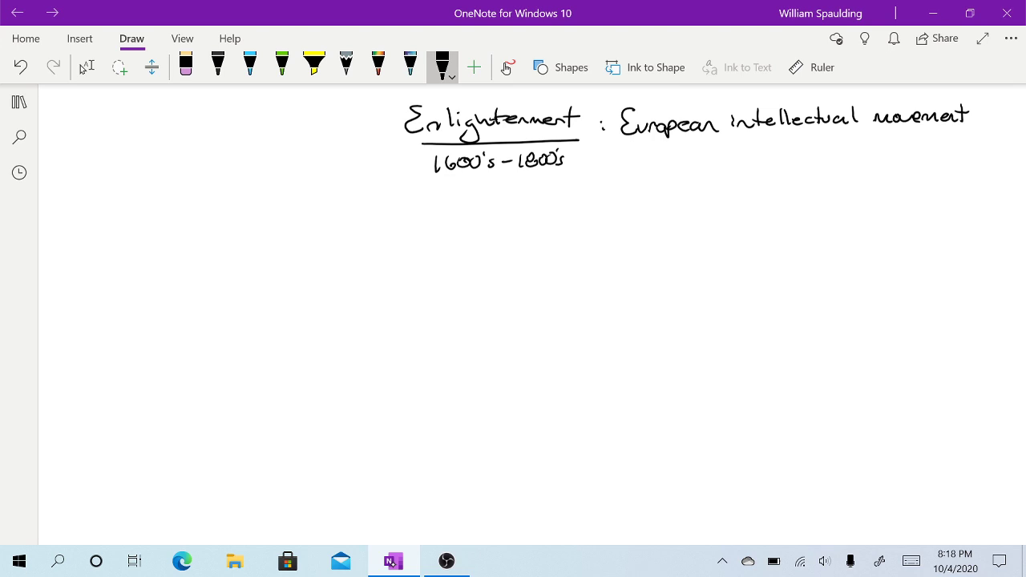
Add a wavy underline and a line above the dates, then circle and underline 'European'
{"action": "left_click_drag", "start_coordinate": [434, 180], "coordinate": [574, 177]}
{"action": "left_click_drag", "start_coordinate": [417, 150], "coordinate": [585, 148]}
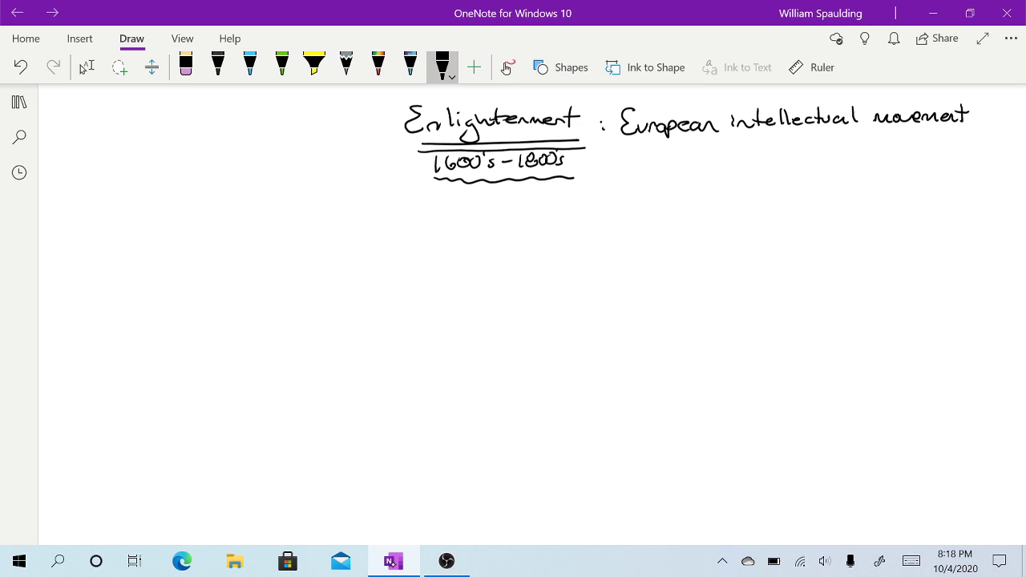
{"action": "mouse_move", "coordinate": [670, 96]}
{"action": "left_mouse_down"}
{"action": "mouse_move", "coordinate": [625, 97]}
{"action": "mouse_move", "coordinate": [609, 128]}
{"action": "mouse_move", "coordinate": [650, 152]}
{"action": "mouse_move", "coordinate": [706, 148]}
{"action": "mouse_move", "coordinate": [724, 126]}
{"action": "mouse_move", "coordinate": [660, 97]}
{"action": "left_mouse_up"}
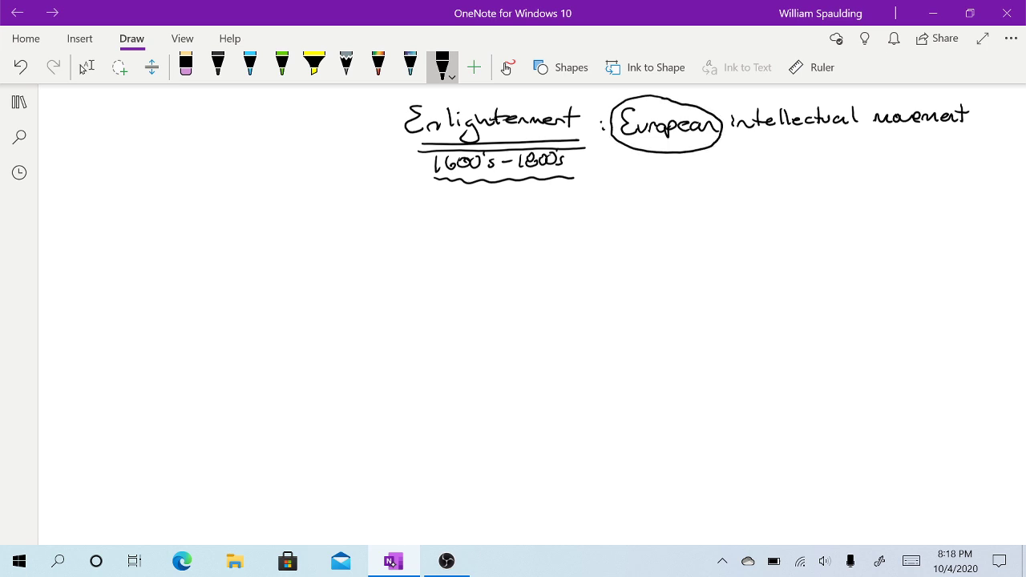
{"action": "left_click_drag", "start_coordinate": [635, 140], "coordinate": [710, 142]}
Write 'philosophes (Fr.)' at the left of the page and underline it
{"action": "mouse_move", "coordinate": [132, 145]}
{"action": "left_mouse_down"}
{"action": "mouse_move", "coordinate": [132, 164]}
{"action": "mouse_move", "coordinate": [137, 143]}
{"action": "left_mouse_up"}
{"action": "mouse_move", "coordinate": [142, 136]}
{"action": "left_mouse_down"}
{"action": "mouse_move", "coordinate": [142, 151]}
{"action": "mouse_move", "coordinate": [159, 150]}
{"action": "left_mouse_up"}
{"action": "mouse_move", "coordinate": [167, 133]}
{"action": "left_mouse_down"}
{"action": "mouse_move", "coordinate": [167, 150]}
{"action": "mouse_move", "coordinate": [207, 142]}
{"action": "left_mouse_up"}
{"action": "mouse_move", "coordinate": [211, 143]}
{"action": "left_mouse_down"}
{"action": "mouse_move", "coordinate": [211, 154]}
{"action": "mouse_move", "coordinate": [217, 144]}
{"action": "mouse_move", "coordinate": [250, 146]}
{"action": "left_mouse_up"}
{"action": "left_click_drag", "start_coordinate": [127, 161], "coordinate": [273, 149]}
{"action": "mouse_move", "coordinate": [282, 136]}
{"action": "left_mouse_down"}
{"action": "mouse_move", "coordinate": [281, 147]}
{"action": "mouse_move", "coordinate": [289, 135]}
{"action": "mouse_move", "coordinate": [298, 149]}
{"action": "left_mouse_up"}
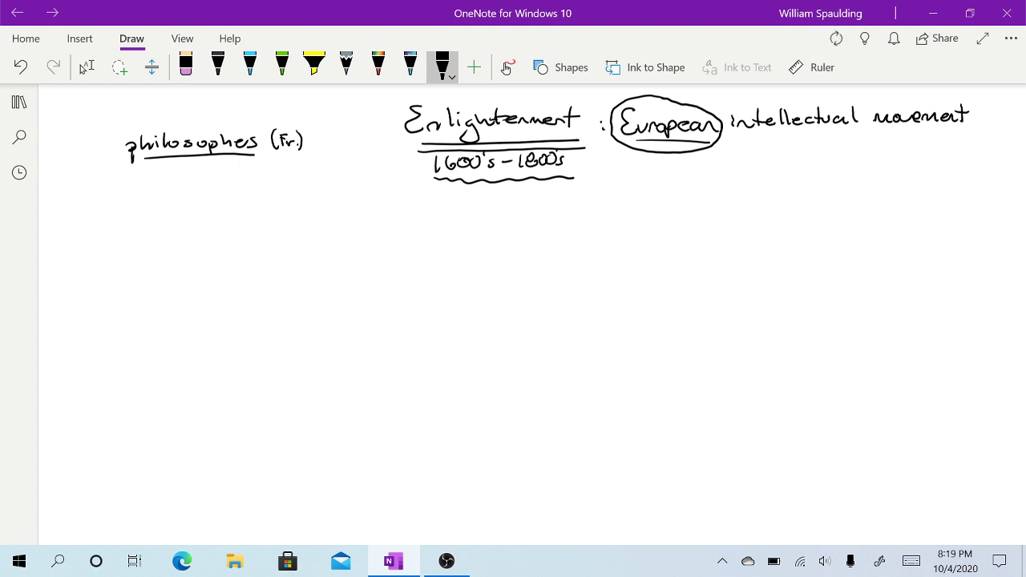
Write 'reason/nature' beneath 'philosophes'
{"action": "left_click", "coordinate": [910, 560]}
{"action": "left_click_drag", "start_coordinate": [57, 169], "coordinate": [109, 161]}
{"action": "left_click_drag", "start_coordinate": [110, 165], "coordinate": [177, 157]}
{"action": "left_click_drag", "start_coordinate": [177, 162], "coordinate": [193, 161]}
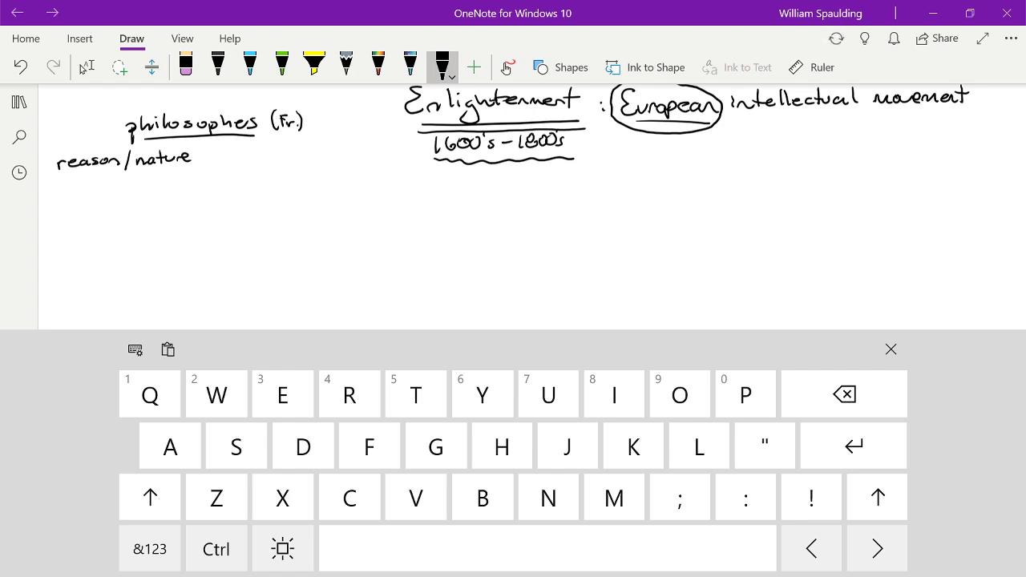
Add a slash after 'nature' to continue the list
{"action": "mouse_move", "coordinate": [199, 149]}
{"action": "left_mouse_down"}
{"action": "mouse_move", "coordinate": [196, 165]}
{"action": "mouse_move", "coordinate": [229, 160]}
{"action": "mouse_move", "coordinate": [232, 271]}
{"action": "left_mouse_up"}
{"action": "scroll", "coordinate": [513, 200], "scroll_direction": "down", "scroll_amount": 2}
{"action": "scroll", "coordinate": [513, 200], "scroll_direction": "up", "scroll_amount": 1}
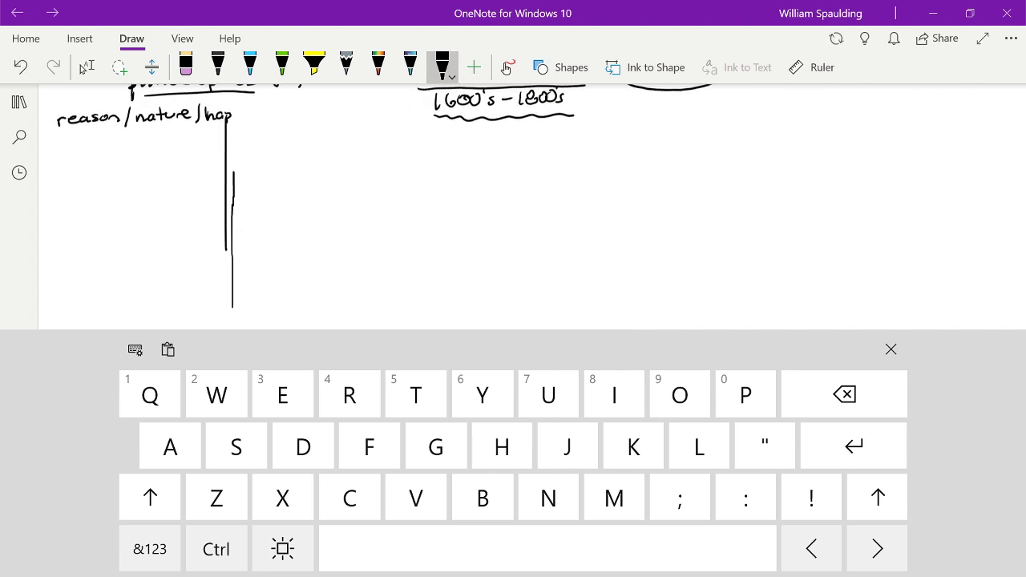
Erase the two stray vertical ink lines and return to the black pen
{"action": "left_click", "coordinate": [185, 68]}
{"action": "left_click", "coordinate": [227, 200]}
{"action": "left_click", "coordinate": [234, 240]}
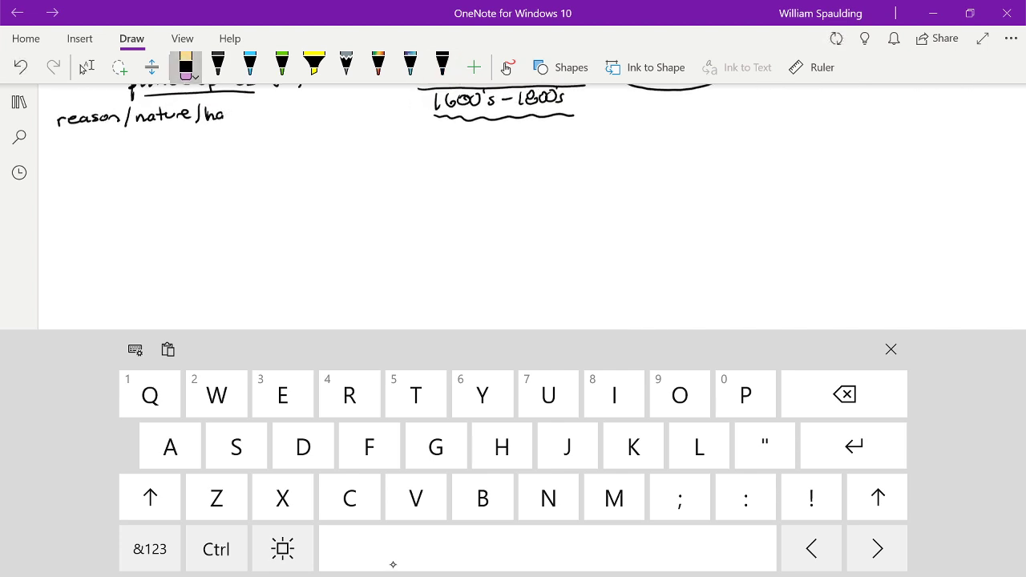
{"action": "left_click", "coordinate": [442, 67]}
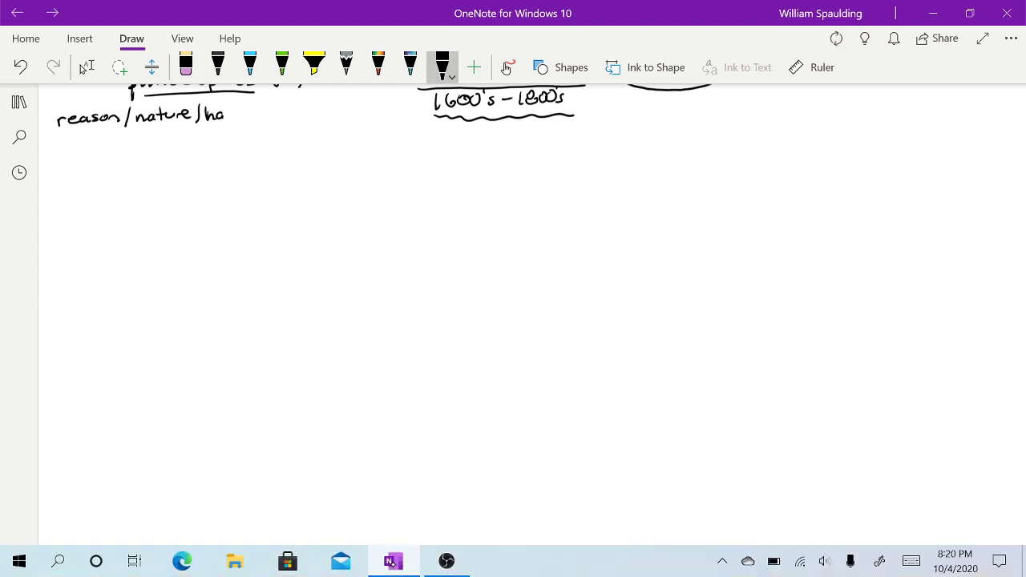
Finish the list with 'happiness/progress'
{"action": "mouse_move", "coordinate": [228, 115]}
{"action": "left_mouse_down"}
{"action": "mouse_move", "coordinate": [229, 128]}
{"action": "mouse_move", "coordinate": [232, 114]}
{"action": "left_mouse_up"}
{"action": "mouse_move", "coordinate": [236, 114]}
{"action": "left_mouse_down"}
{"action": "mouse_move", "coordinate": [235, 127]}
{"action": "mouse_move", "coordinate": [243, 118]}
{"action": "left_mouse_up"}
{"action": "left_click_drag", "start_coordinate": [247, 119], "coordinate": [316, 119]}
{"action": "left_click_drag", "start_coordinate": [319, 117], "coordinate": [350, 124]}
{"action": "left_click_drag", "start_coordinate": [354, 117], "coordinate": [386, 118]}
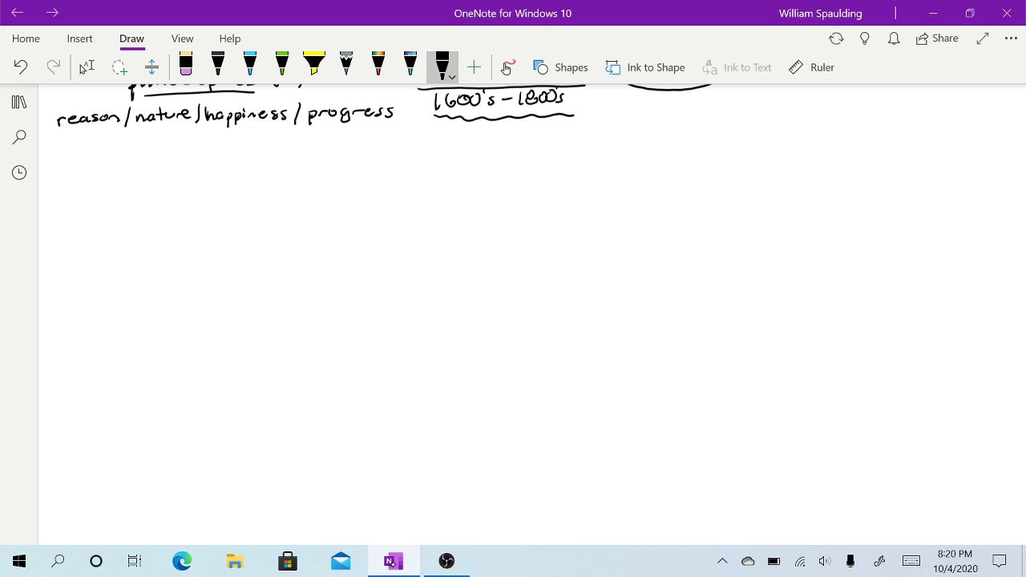
Write 'individual - rights' on the line below the list
{"action": "left_click", "coordinate": [284, 476]}
{"action": "left_click_drag", "start_coordinate": [133, 139], "coordinate": [149, 146]}
{"action": "left_click_drag", "start_coordinate": [158, 128], "coordinate": [151, 143]}
{"action": "mouse_move", "coordinate": [164, 136]}
{"action": "left_mouse_down"}
{"action": "mouse_move", "coordinate": [258, 134]}
{"action": "mouse_move", "coordinate": [269, 137]}
{"action": "mouse_move", "coordinate": [266, 148]}
{"action": "mouse_move", "coordinate": [292, 140]}
{"action": "left_mouse_up"}
{"action": "mouse_move", "coordinate": [287, 134]}
{"action": "left_mouse_down"}
{"action": "mouse_move", "coordinate": [298, 133]}
{"action": "mouse_move", "coordinate": [292, 141]}
{"action": "left_mouse_up"}
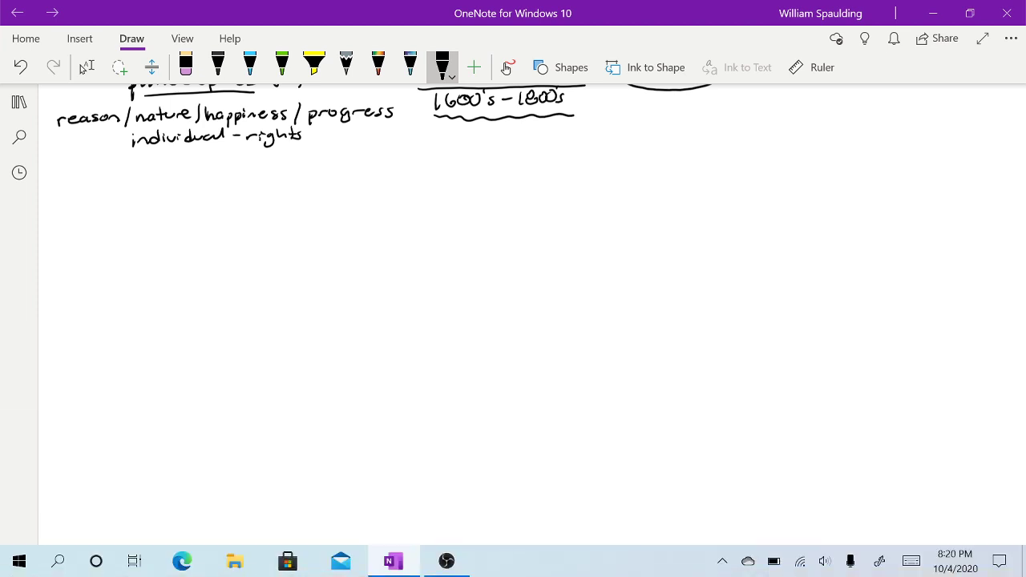
{"action": "scroll", "coordinate": [512, 241], "scroll_direction": "up", "scroll_amount": 2}
{"action": "left_click", "coordinate": [85, 67]}
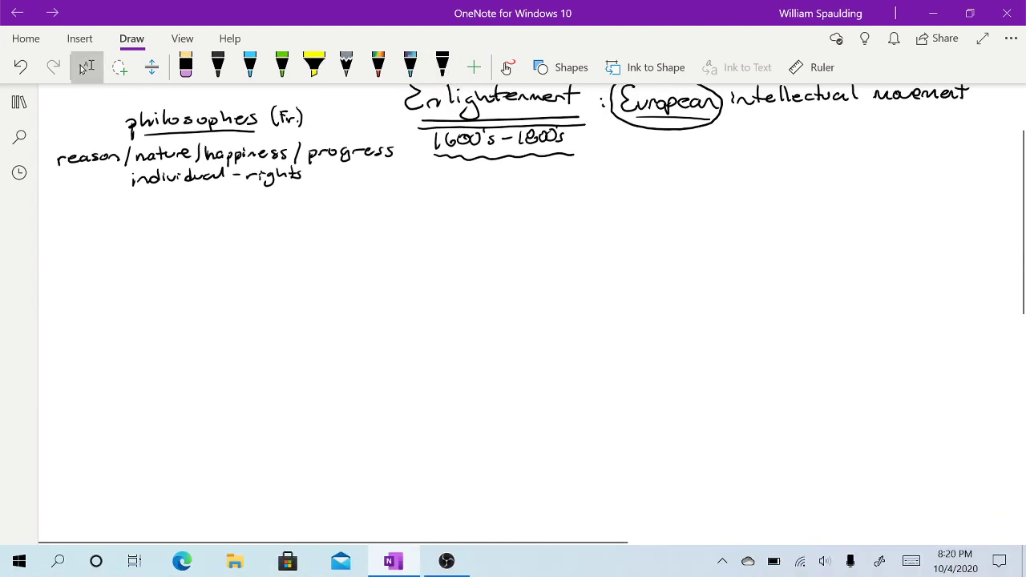
Underline reason, nature, progress and individual - rights in black ink
{"action": "left_click", "coordinate": [441, 67]}
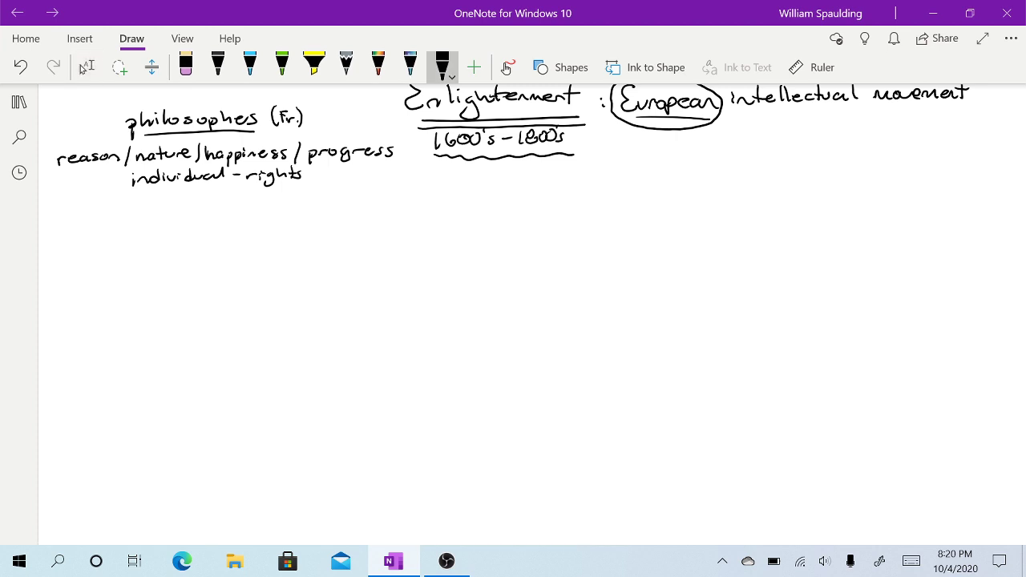
{"action": "left_click_drag", "start_coordinate": [66, 171], "coordinate": [377, 163]}
{"action": "left_click_drag", "start_coordinate": [149, 192], "coordinate": [292, 189]}
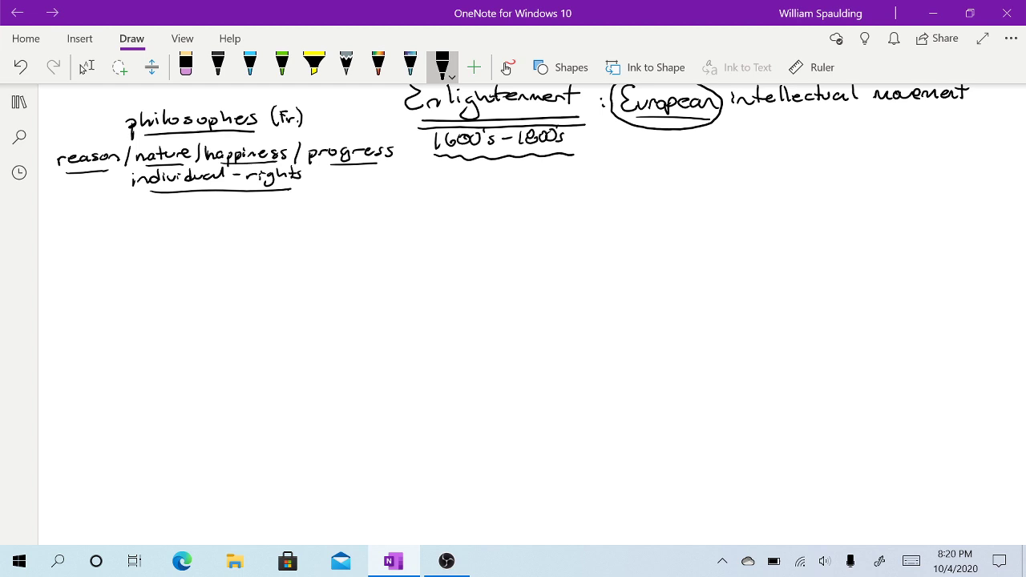
{"action": "scroll", "coordinate": [602, 419], "scroll_direction": "up", "scroll_amount": 1}
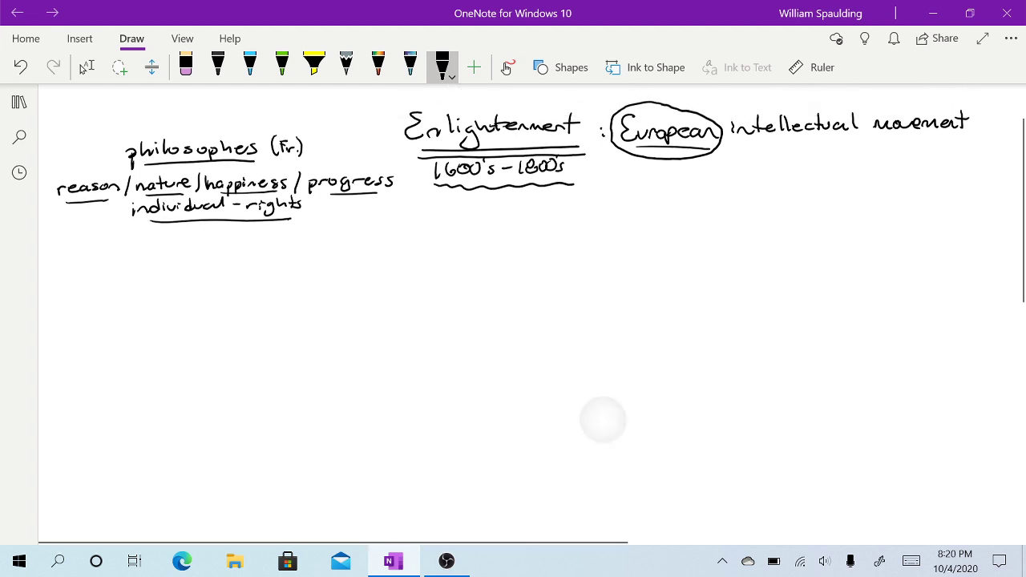
Highlight the 'Enlightenment' heading with the yellow highlighter
{"action": "left_click", "coordinate": [84, 68]}
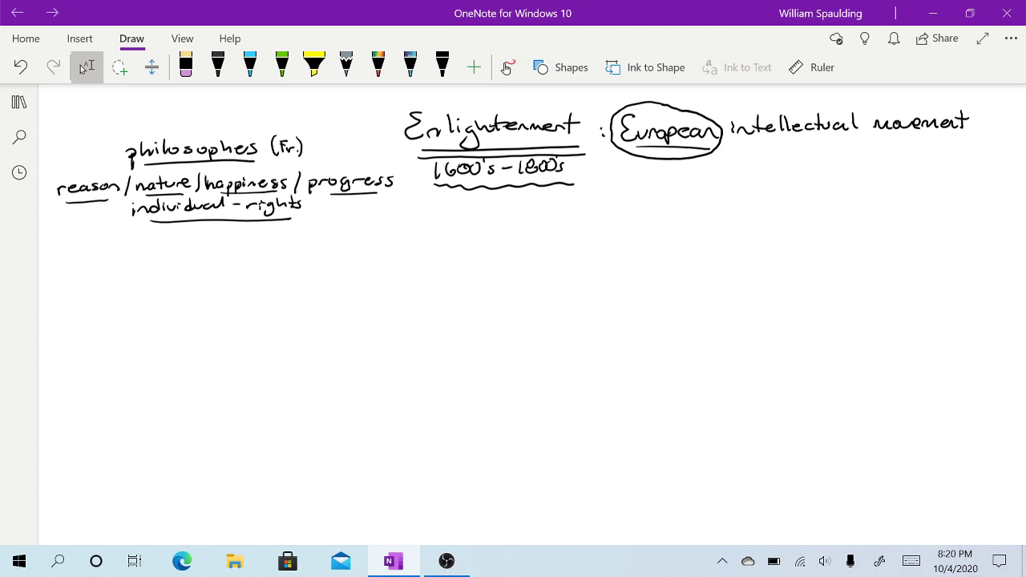
{"action": "key", "text": "Escape"}
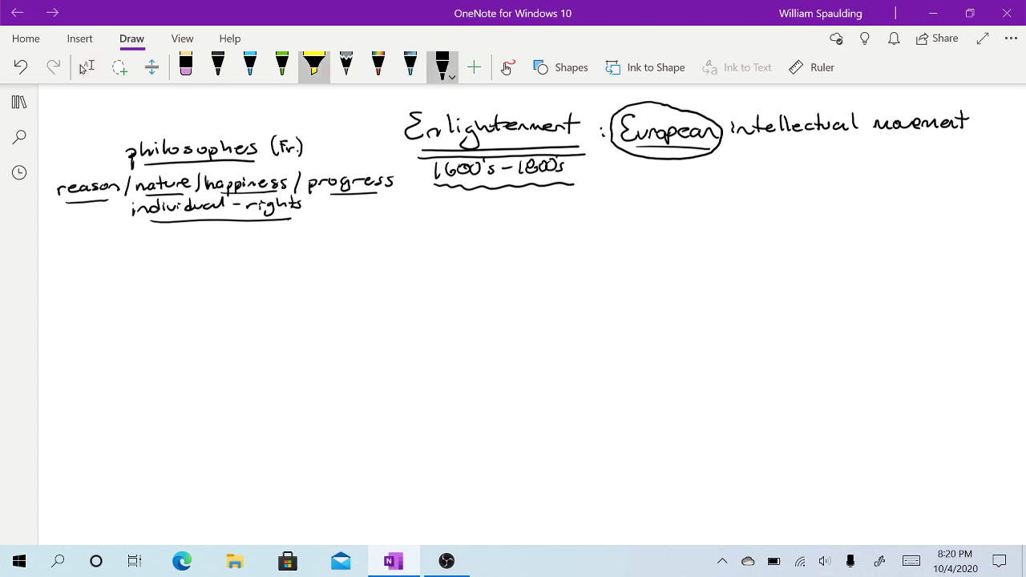
{"action": "left_click", "coordinate": [314, 64]}
{"action": "mouse_move", "coordinate": [397, 131]}
{"action": "left_mouse_down"}
{"action": "mouse_move", "coordinate": [415, 105]}
{"action": "mouse_move", "coordinate": [452, 119]}
{"action": "mouse_move", "coordinate": [495, 112]}
{"action": "mouse_move", "coordinate": [603, 128]}
{"action": "left_mouse_up"}
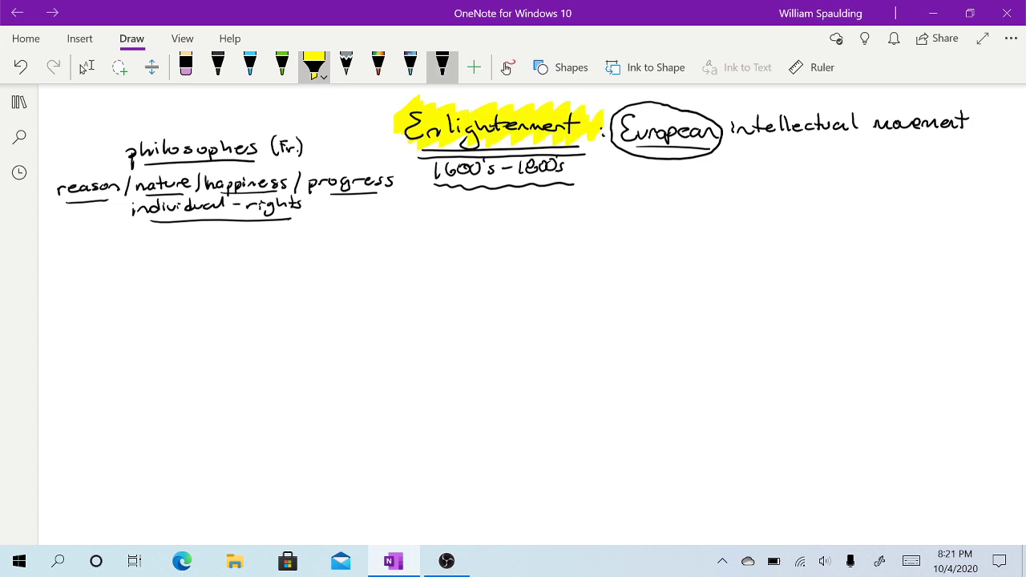
Retrace the circle around 'European' in blue ink
{"action": "left_click", "coordinate": [442, 64]}
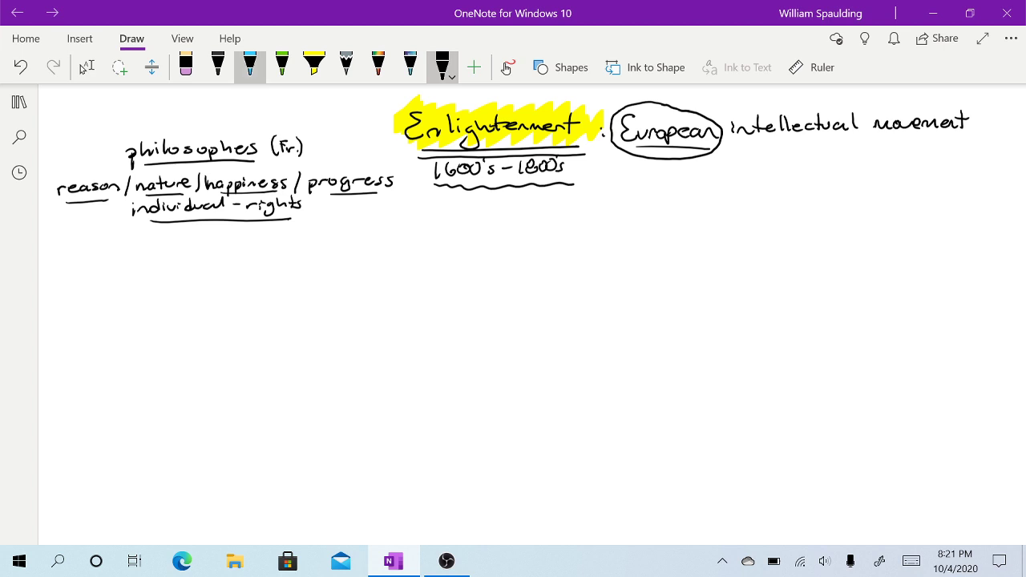
{"action": "left_click", "coordinate": [249, 64]}
{"action": "mouse_move", "coordinate": [691, 105]}
{"action": "left_mouse_down"}
{"action": "mouse_move", "coordinate": [646, 97]}
{"action": "mouse_move", "coordinate": [610, 120]}
{"action": "mouse_move", "coordinate": [633, 153]}
{"action": "mouse_move", "coordinate": [694, 157]}
{"action": "mouse_move", "coordinate": [726, 135]}
{"action": "mouse_move", "coordinate": [692, 105]}
{"action": "left_mouse_up"}
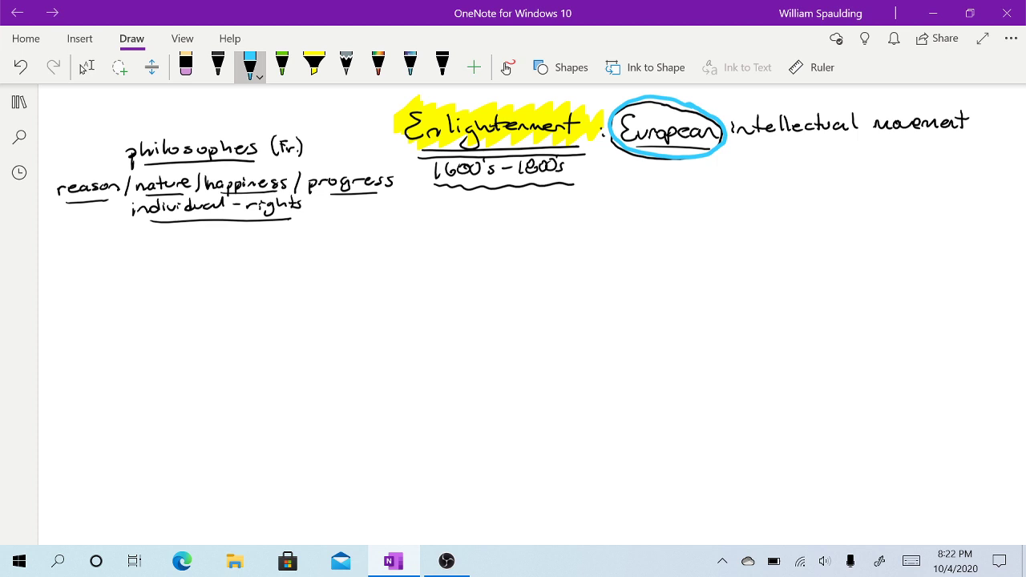
Draw a long band across the page containing 'Foundation of Enlightenment ideas'
{"action": "left_click", "coordinate": [217, 66]}
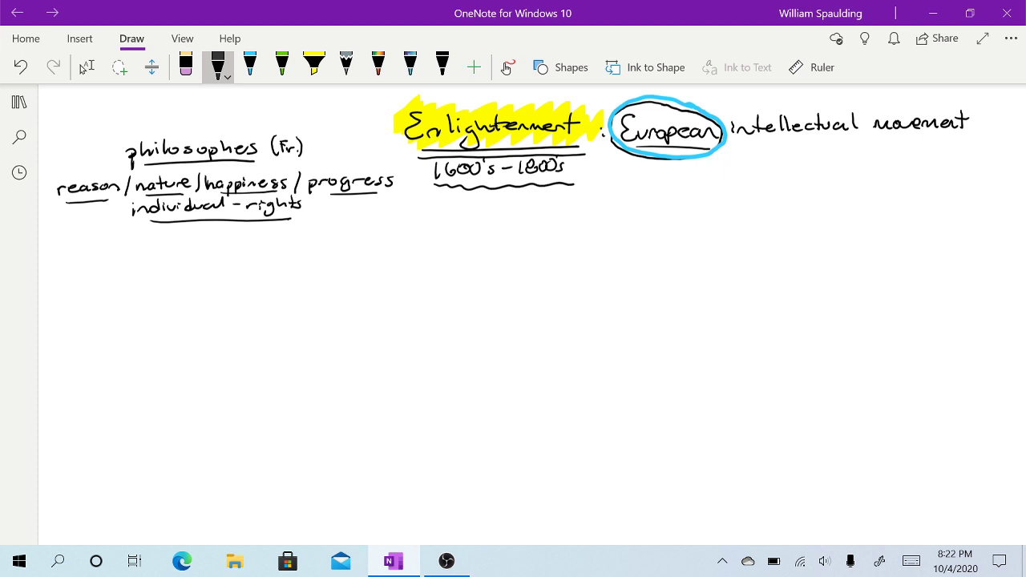
{"action": "mouse_move", "coordinate": [81, 244]}
{"action": "left_mouse_down"}
{"action": "mouse_move", "coordinate": [573, 227]}
{"action": "mouse_move", "coordinate": [1015, 230]}
{"action": "left_mouse_up"}
{"action": "mouse_move", "coordinate": [53, 245]}
{"action": "left_mouse_down"}
{"action": "mouse_move", "coordinate": [82, 244]}
{"action": "mouse_move", "coordinate": [55, 265]}
{"action": "mouse_move", "coordinate": [631, 245]}
{"action": "mouse_move", "coordinate": [1024, 245]}
{"action": "mouse_move", "coordinate": [1016, 227]}
{"action": "left_mouse_up"}
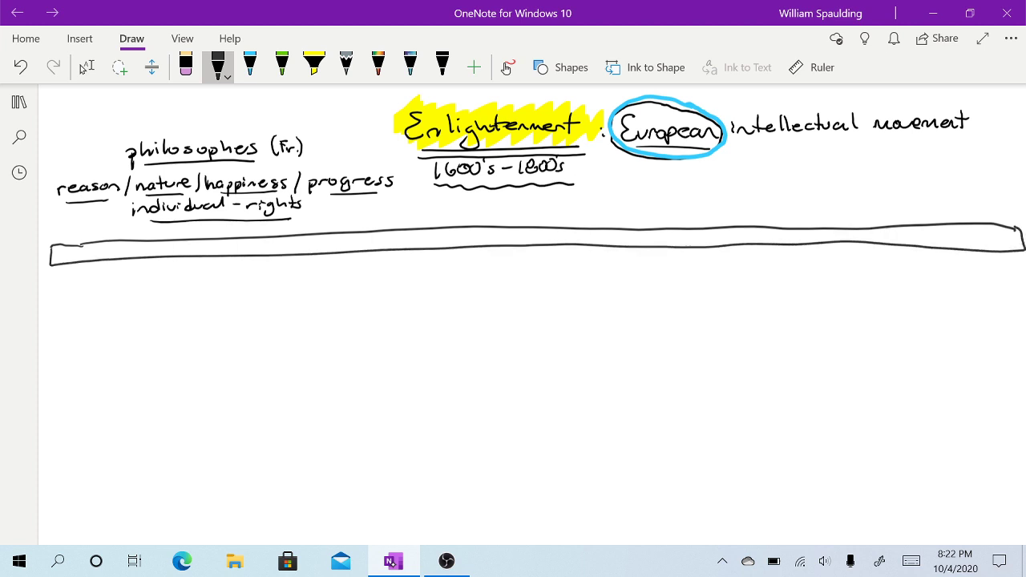
{"action": "mouse_move", "coordinate": [184, 244]}
{"action": "left_mouse_down"}
{"action": "mouse_move", "coordinate": [181, 255]}
{"action": "mouse_move", "coordinate": [197, 242]}
{"action": "left_mouse_up"}
{"action": "left_click_drag", "start_coordinate": [185, 249], "coordinate": [229, 253]}
{"action": "left_click_drag", "start_coordinate": [234, 253], "coordinate": [264, 253]}
{"action": "left_click_drag", "start_coordinate": [280, 247], "coordinate": [319, 250]}
{"action": "left_click_drag", "start_coordinate": [325, 246], "coordinate": [389, 245]}
{"action": "mouse_move", "coordinate": [387, 237]}
{"action": "left_mouse_down"}
{"action": "mouse_move", "coordinate": [463, 242]}
{"action": "mouse_move", "coordinate": [457, 236]}
{"action": "mouse_move", "coordinate": [489, 255]}
{"action": "mouse_move", "coordinate": [554, 238]}
{"action": "mouse_move", "coordinate": [630, 242]}
{"action": "left_mouse_up"}
{"action": "left_click_drag", "start_coordinate": [583, 229], "coordinate": [678, 243]}
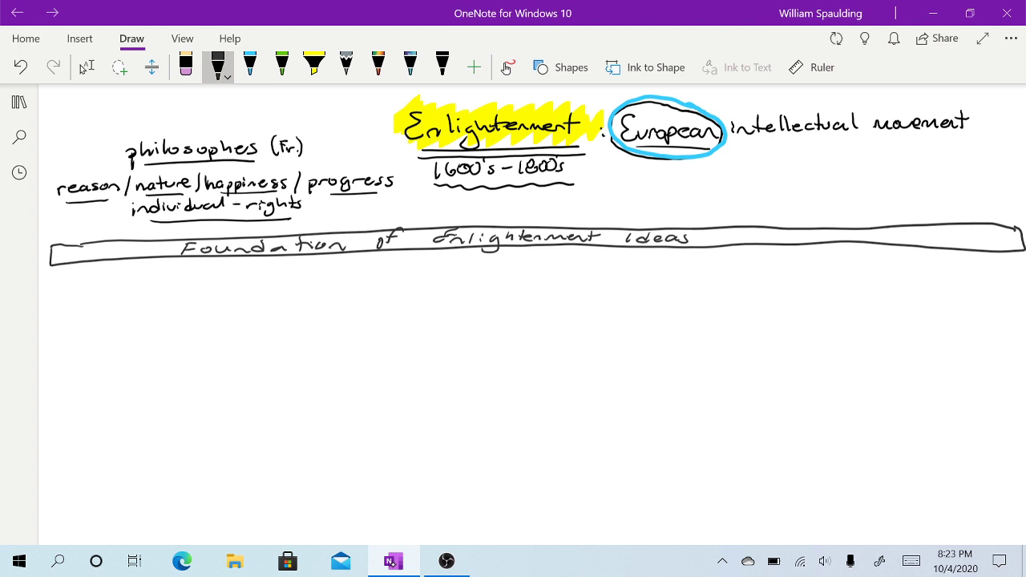
Write 'Scholasticism' below the band and underline it
{"action": "mouse_move", "coordinate": [77, 280]}
{"action": "left_mouse_down"}
{"action": "mouse_move", "coordinate": [65, 299]}
{"action": "mouse_move", "coordinate": [85, 298]}
{"action": "left_mouse_up"}
{"action": "left_click_drag", "start_coordinate": [91, 283], "coordinate": [101, 299]}
{"action": "left_click_drag", "start_coordinate": [107, 292], "coordinate": [109, 292]}
{"action": "mouse_move", "coordinate": [118, 280]}
{"action": "left_mouse_down"}
{"action": "mouse_move", "coordinate": [113, 299]}
{"action": "mouse_move", "coordinate": [146, 298]}
{"action": "left_mouse_up"}
{"action": "left_click_drag", "start_coordinate": [141, 289], "coordinate": [170, 295]}
{"action": "left_click_drag", "start_coordinate": [178, 284], "coordinate": [189, 295]}
{"action": "mouse_move", "coordinate": [201, 285]}
{"action": "left_mouse_down"}
{"action": "mouse_move", "coordinate": [197, 293]}
{"action": "mouse_move", "coordinate": [218, 293]}
{"action": "left_mouse_up"}
{"action": "left_click_drag", "start_coordinate": [74, 309], "coordinate": [202, 304]}
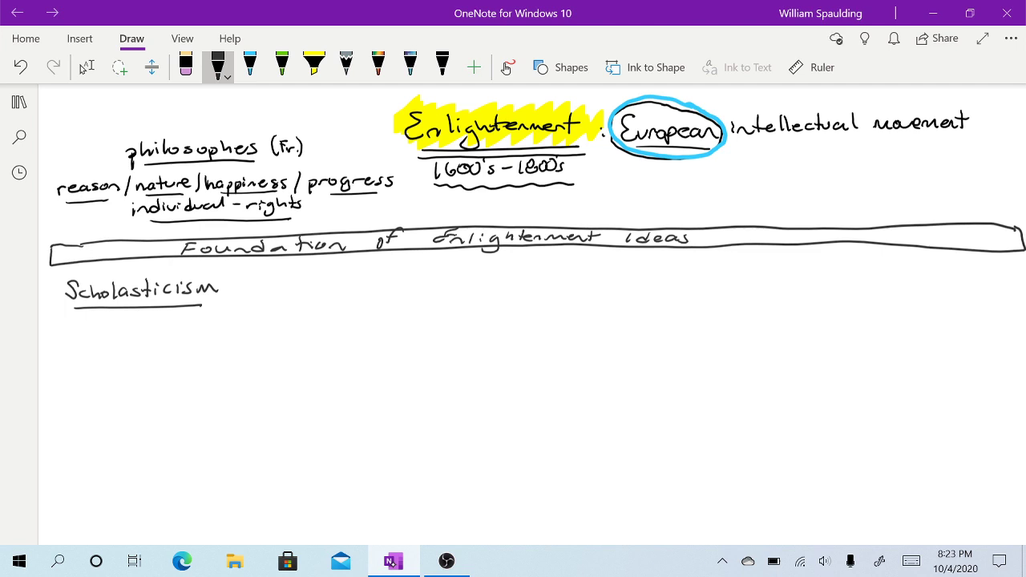
Write 1200's and the theologian's name under Scholasticism, underlining the name
{"action": "mouse_move", "coordinate": [115, 319]}
{"action": "left_mouse_down"}
{"action": "mouse_move", "coordinate": [113, 331]}
{"action": "mouse_move", "coordinate": [151, 322]}
{"action": "mouse_move", "coordinate": [159, 330]}
{"action": "left_mouse_up"}
{"action": "mouse_move", "coordinate": [78, 345]}
{"action": "left_mouse_down"}
{"action": "mouse_move", "coordinate": [77, 359]}
{"action": "mouse_move", "coordinate": [83, 343]}
{"action": "left_mouse_up"}
{"action": "left_click_drag", "start_coordinate": [81, 345], "coordinate": [93, 357]}
{"action": "mouse_move", "coordinate": [97, 350]}
{"action": "left_mouse_down"}
{"action": "mouse_move", "coordinate": [132, 355]}
{"action": "mouse_move", "coordinate": [153, 337]}
{"action": "left_mouse_up"}
{"action": "left_click_drag", "start_coordinate": [153, 337], "coordinate": [162, 348]}
{"action": "mouse_move", "coordinate": [167, 345]}
{"action": "left_mouse_down"}
{"action": "mouse_move", "coordinate": [165, 353]}
{"action": "mouse_move", "coordinate": [210, 347]}
{"action": "left_mouse_up"}
{"action": "mouse_move", "coordinate": [222, 340]}
{"action": "left_mouse_down"}
{"action": "mouse_move", "coordinate": [214, 345]}
{"action": "mouse_move", "coordinate": [226, 351]}
{"action": "left_mouse_up"}
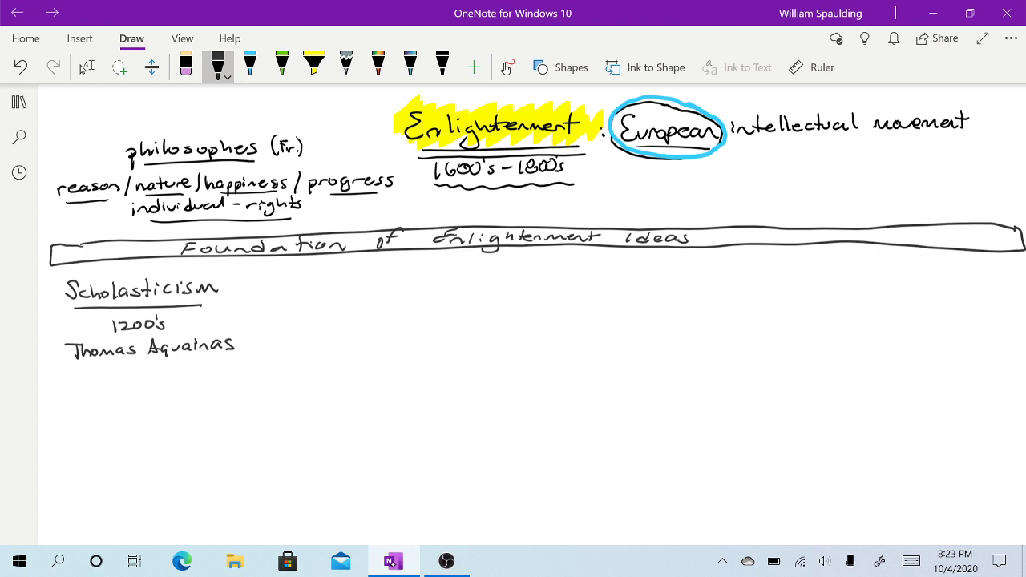
{"action": "left_click_drag", "start_coordinate": [87, 366], "coordinate": [221, 361]}
Write 'monastic support for scholarship +' near the lower left
{"action": "mouse_move", "coordinate": [45, 464]}
{"action": "left_mouse_down"}
{"action": "mouse_move", "coordinate": [55, 453]}
{"action": "mouse_move", "coordinate": [93, 460]}
{"action": "left_mouse_up"}
{"action": "mouse_move", "coordinate": [86, 452]}
{"action": "left_mouse_down"}
{"action": "mouse_move", "coordinate": [148, 456]}
{"action": "mouse_move", "coordinate": [178, 440]}
{"action": "mouse_move", "coordinate": [197, 451]}
{"action": "mouse_move", "coordinate": [205, 441]}
{"action": "left_mouse_up"}
{"action": "left_click", "coordinate": [152, 453]}
{"action": "left_click_drag", "start_coordinate": [203, 446], "coordinate": [223, 440]}
{"action": "left_click_drag", "start_coordinate": [59, 477], "coordinate": [56, 486]}
{"action": "left_click_drag", "start_coordinate": [67, 477], "coordinate": [84, 477]}
{"action": "mouse_move", "coordinate": [91, 468]}
{"action": "left_mouse_down"}
{"action": "mouse_move", "coordinate": [95, 482]}
{"action": "mouse_move", "coordinate": [115, 473]}
{"action": "left_mouse_up"}
{"action": "mouse_move", "coordinate": [121, 471]}
{"action": "left_mouse_down"}
{"action": "mouse_move", "coordinate": [117, 481]}
{"action": "mouse_move", "coordinate": [144, 484]}
{"action": "left_mouse_up"}
{"action": "left_click_drag", "start_coordinate": [144, 473], "coordinate": [164, 471]}
{"action": "left_click_drag", "start_coordinate": [165, 474], "coordinate": [170, 473]}
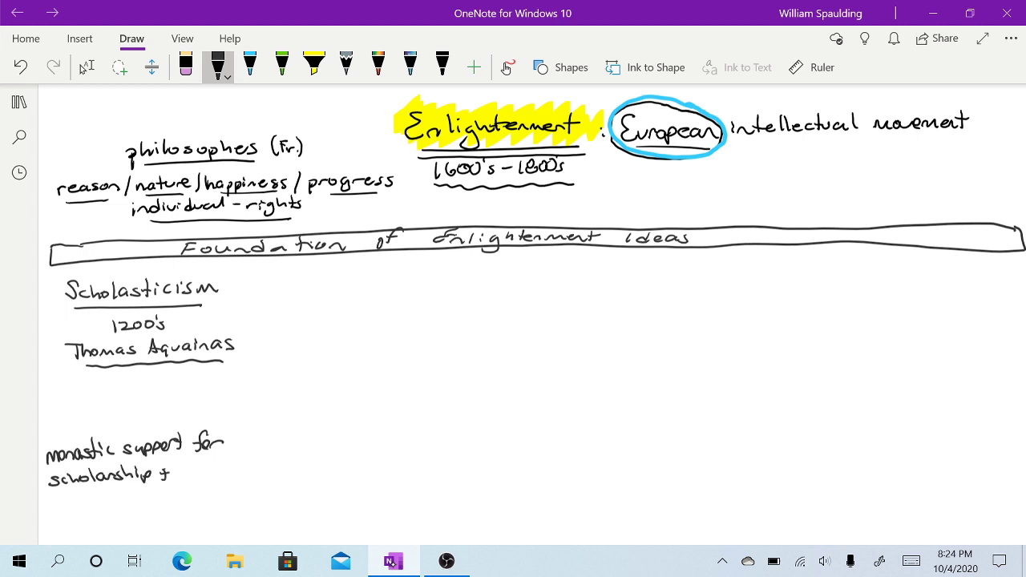
Add 'experiment (genetics)' on the following line
{"action": "mouse_move", "coordinate": [54, 502]}
{"action": "left_mouse_down"}
{"action": "mouse_move", "coordinate": [64, 500]}
{"action": "mouse_move", "coordinate": [57, 508]}
{"action": "left_mouse_up"}
{"action": "left_click_drag", "start_coordinate": [68, 500], "coordinate": [69, 508]}
{"action": "mouse_move", "coordinate": [78, 501]}
{"action": "left_mouse_down"}
{"action": "mouse_move", "coordinate": [80, 512]}
{"action": "mouse_move", "coordinate": [96, 498]}
{"action": "left_mouse_up"}
{"action": "left_click_drag", "start_coordinate": [96, 500], "coordinate": [124, 494]}
{"action": "left_click_drag", "start_coordinate": [120, 501], "coordinate": [138, 494]}
{"action": "left_click_drag", "start_coordinate": [138, 499], "coordinate": [151, 500]}
{"action": "mouse_move", "coordinate": [146, 494]}
{"action": "left_mouse_down"}
{"action": "mouse_move", "coordinate": [187, 497]}
{"action": "mouse_move", "coordinate": [179, 505]}
{"action": "mouse_move", "coordinate": [218, 495]}
{"action": "left_mouse_up"}
{"action": "mouse_move", "coordinate": [220, 480]}
{"action": "left_mouse_down"}
{"action": "mouse_move", "coordinate": [219, 497]}
{"action": "mouse_move", "coordinate": [226, 487]}
{"action": "left_mouse_up"}
{"action": "left_click_drag", "start_coordinate": [227, 488], "coordinate": [239, 495]}
{"action": "left_click_drag", "start_coordinate": [248, 474], "coordinate": [248, 504]}
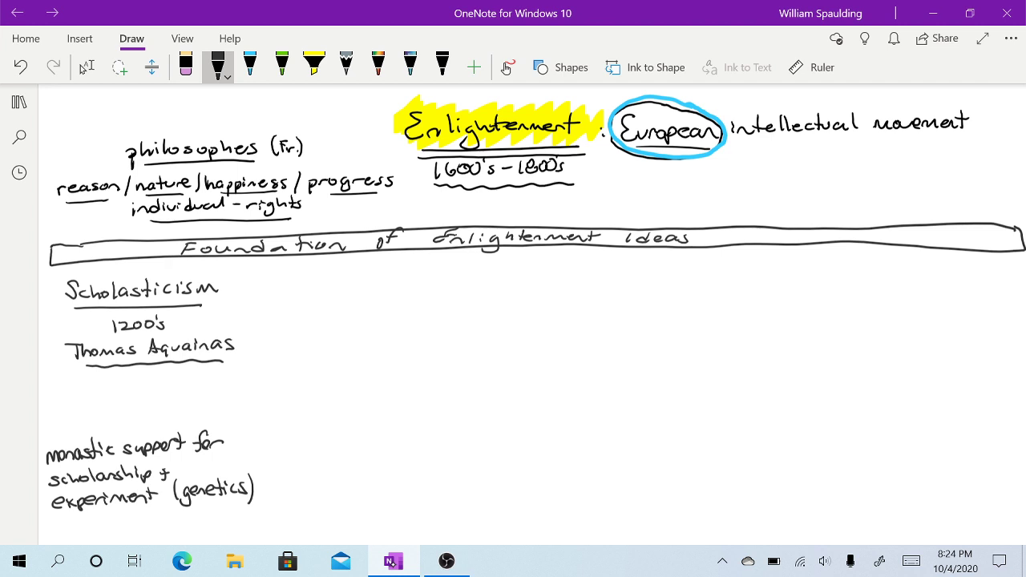
Write 'Summa Theologica' below the theologian's name and underline it
{"action": "mouse_move", "coordinate": [91, 374]}
{"action": "left_mouse_down"}
{"action": "mouse_move", "coordinate": [82, 388]}
{"action": "mouse_move", "coordinate": [135, 385]}
{"action": "left_mouse_up"}
{"action": "mouse_move", "coordinate": [149, 373]}
{"action": "left_mouse_down"}
{"action": "mouse_move", "coordinate": [148, 385]}
{"action": "mouse_move", "coordinate": [161, 371]}
{"action": "mouse_move", "coordinate": [187, 378]}
{"action": "mouse_move", "coordinate": [188, 388]}
{"action": "mouse_move", "coordinate": [198, 380]}
{"action": "left_mouse_up"}
{"action": "mouse_move", "coordinate": [210, 373]}
{"action": "left_mouse_down"}
{"action": "mouse_move", "coordinate": [202, 379]}
{"action": "mouse_move", "coordinate": [222, 381]}
{"action": "left_mouse_up"}
{"action": "left_click_drag", "start_coordinate": [82, 391], "coordinate": [225, 380]}
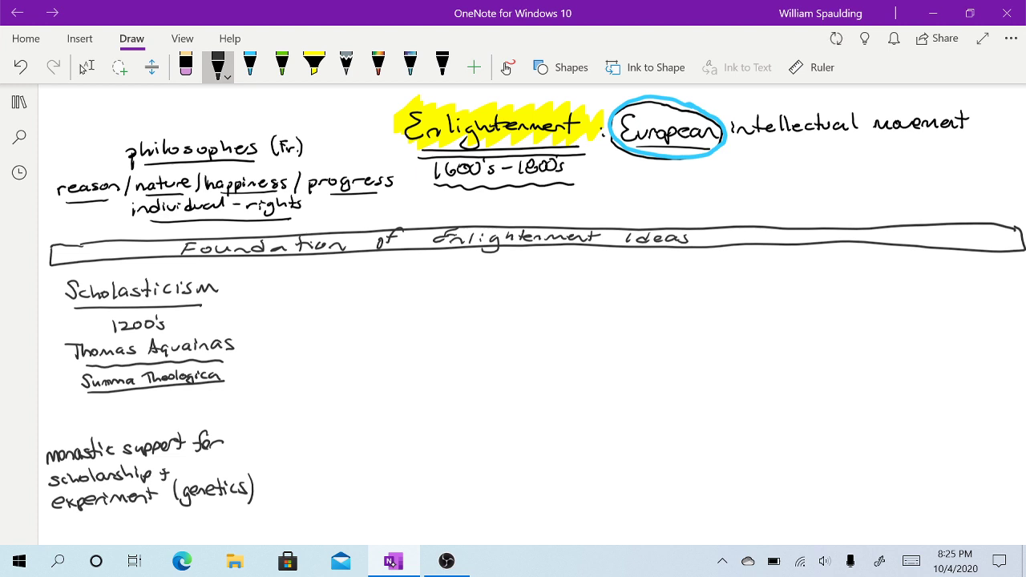
Write 'reason + faith' and circle 'reason'
{"action": "mouse_move", "coordinate": [77, 409]}
{"action": "left_mouse_down"}
{"action": "mouse_move", "coordinate": [169, 412]}
{"action": "mouse_move", "coordinate": [176, 403]}
{"action": "left_mouse_up"}
{"action": "mouse_move", "coordinate": [184, 403]}
{"action": "left_mouse_down"}
{"action": "mouse_move", "coordinate": [179, 409]}
{"action": "mouse_move", "coordinate": [197, 407]}
{"action": "left_mouse_up"}
{"action": "left_click_drag", "start_coordinate": [190, 399], "coordinate": [215, 407]}
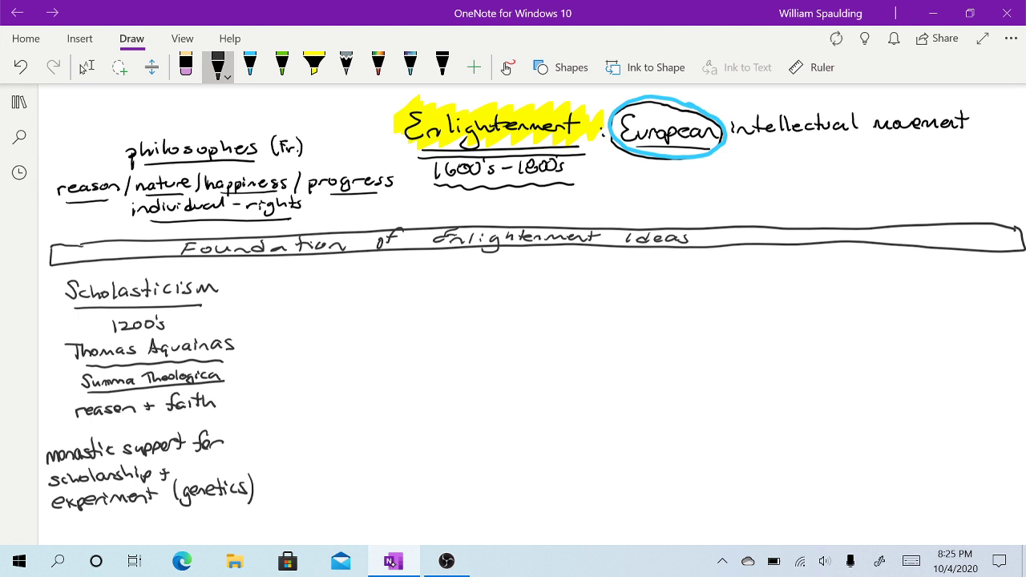
{"action": "mouse_move", "coordinate": [131, 394]}
{"action": "left_mouse_down"}
{"action": "mouse_move", "coordinate": [72, 398]}
{"action": "mouse_move", "coordinate": [104, 424]}
{"action": "mouse_move", "coordinate": [143, 409]}
{"action": "mouse_move", "coordinate": [136, 396]}
{"action": "left_mouse_up"}
Circle 'faith' and add a second underline under 'Scholasticism'
{"action": "left_click", "coordinate": [119, 68]}
{"action": "mouse_move", "coordinate": [206, 391]}
{"action": "left_mouse_down"}
{"action": "mouse_move", "coordinate": [165, 396]}
{"action": "mouse_move", "coordinate": [186, 422]}
{"action": "mouse_move", "coordinate": [213, 415]}
{"action": "mouse_move", "coordinate": [202, 386]}
{"action": "left_mouse_up"}
{"action": "left_click", "coordinate": [218, 68]}
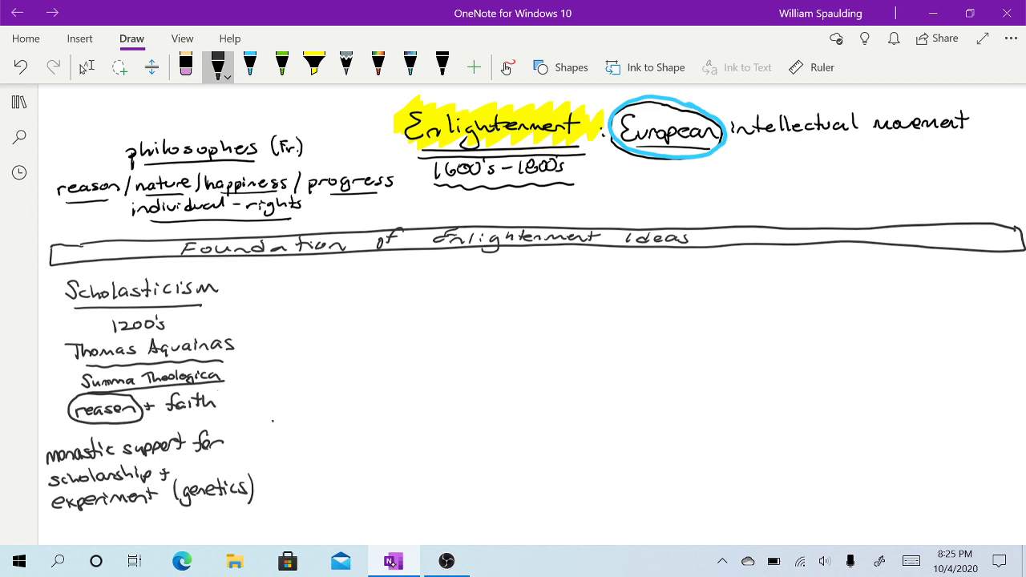
{"action": "mouse_move", "coordinate": [217, 387]}
{"action": "left_mouse_down"}
{"action": "mouse_move", "coordinate": [167, 388]}
{"action": "mouse_move", "coordinate": [189, 416]}
{"action": "mouse_move", "coordinate": [223, 393]}
{"action": "mouse_move", "coordinate": [200, 386]}
{"action": "left_mouse_up"}
{"action": "left_click_drag", "start_coordinate": [75, 312], "coordinate": [202, 308]}
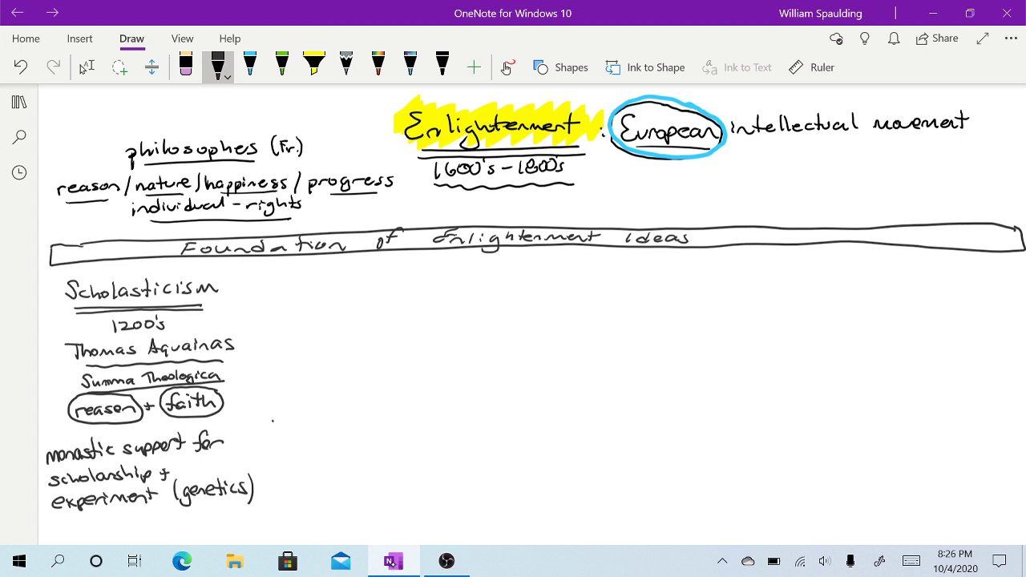
Handwrite 'Islamic Scholarship' with 'meanwhile' above it, underlining both
{"action": "mouse_move", "coordinate": [287, 454]}
{"action": "left_mouse_down"}
{"action": "mouse_move", "coordinate": [287, 472]}
{"action": "mouse_move", "coordinate": [333, 468]}
{"action": "left_mouse_up"}
{"action": "left_click_drag", "start_coordinate": [345, 461], "coordinate": [394, 465]}
{"action": "left_click_drag", "start_coordinate": [401, 451], "coordinate": [412, 466]}
{"action": "left_click_drag", "start_coordinate": [414, 460], "coordinate": [465, 461]}
{"action": "left_click_drag", "start_coordinate": [272, 443], "coordinate": [368, 405]}
{"action": "left_click_drag", "start_coordinate": [274, 446], "coordinate": [365, 422]}
{"action": "left_click_drag", "start_coordinate": [298, 474], "coordinate": [446, 472]}
Write '+ Cordova (Spain)' below Islamic Scholarship
{"action": "mouse_move", "coordinate": [300, 486]}
{"action": "left_mouse_down"}
{"action": "mouse_move", "coordinate": [295, 498]}
{"action": "mouse_move", "coordinate": [344, 489]}
{"action": "left_mouse_up"}
{"action": "left_click_drag", "start_coordinate": [355, 491], "coordinate": [388, 496]}
{"action": "left_click_drag", "start_coordinate": [394, 497], "coordinate": [418, 497]}
{"action": "left_click_drag", "start_coordinate": [420, 492], "coordinate": [429, 500]}
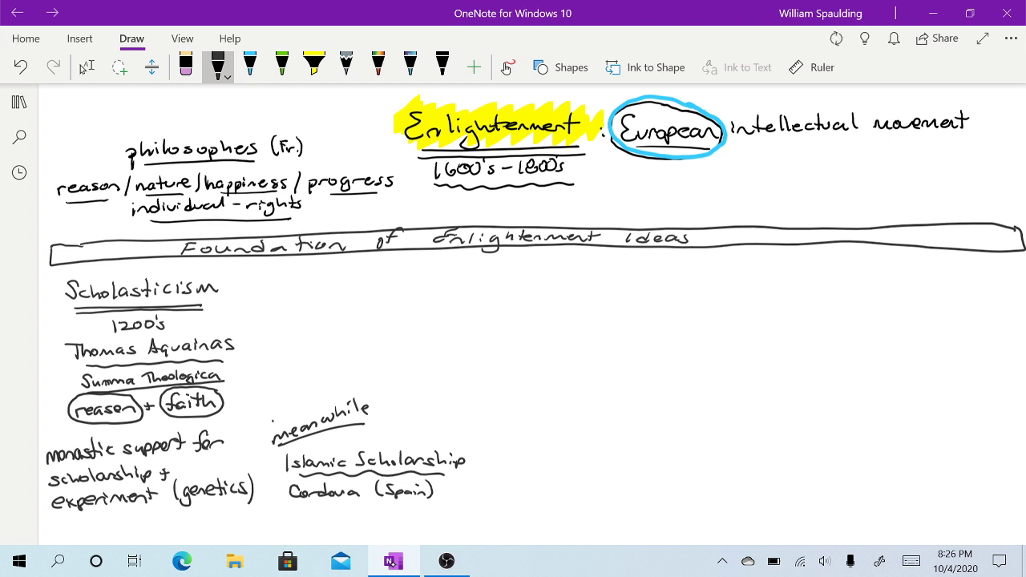
{"action": "left_click_drag", "start_coordinate": [273, 495], "coordinate": [283, 494]}
{"action": "mouse_move", "coordinate": [278, 491]}
{"action": "left_mouse_down"}
{"action": "mouse_move", "coordinate": [281, 520]}
{"action": "mouse_move", "coordinate": [289, 513]}
{"action": "left_mouse_up"}
Add the line 'Baghdad "House of Wisdom"' with a note beneath it
{"action": "mouse_move", "coordinate": [292, 510]}
{"action": "left_mouse_down"}
{"action": "mouse_move", "coordinate": [292, 521]}
{"action": "mouse_move", "coordinate": [317, 524]}
{"action": "mouse_move", "coordinate": [378, 509]}
{"action": "left_mouse_up"}
{"action": "mouse_move", "coordinate": [381, 503]}
{"action": "left_mouse_down"}
{"action": "mouse_move", "coordinate": [391, 521]}
{"action": "mouse_move", "coordinate": [400, 511]}
{"action": "left_mouse_up"}
{"action": "mouse_move", "coordinate": [401, 505]}
{"action": "left_mouse_down"}
{"action": "mouse_move", "coordinate": [403, 520]}
{"action": "mouse_move", "coordinate": [431, 513]}
{"action": "left_mouse_up"}
{"action": "mouse_move", "coordinate": [443, 510]}
{"action": "left_mouse_down"}
{"action": "mouse_move", "coordinate": [437, 516]}
{"action": "mouse_move", "coordinate": [447, 513]}
{"action": "left_mouse_up"}
{"action": "mouse_move", "coordinate": [453, 500]}
{"action": "left_mouse_down"}
{"action": "mouse_move", "coordinate": [445, 517]}
{"action": "mouse_move", "coordinate": [483, 506]}
{"action": "mouse_move", "coordinate": [493, 516]}
{"action": "left_mouse_up"}
{"action": "left_click_drag", "start_coordinate": [508, 498], "coordinate": [502, 513]}
{"action": "mouse_move", "coordinate": [514, 506]}
{"action": "left_mouse_down"}
{"action": "mouse_move", "coordinate": [540, 509]}
{"action": "mouse_move", "coordinate": [546, 495]}
{"action": "left_mouse_up"}
{"action": "left_click_drag", "start_coordinate": [552, 492], "coordinate": [552, 496]}
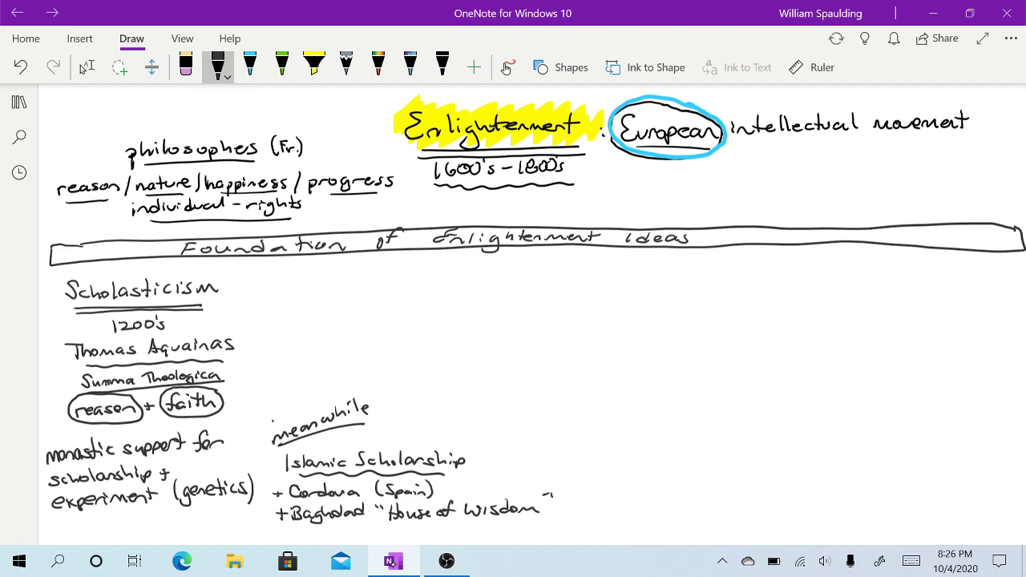
{"action": "mouse_move", "coordinate": [442, 521]}
{"action": "left_mouse_down"}
{"action": "mouse_move", "coordinate": [440, 534]}
{"action": "mouse_move", "coordinate": [511, 535]}
{"action": "left_mouse_up"}
{"action": "left_click_drag", "start_coordinate": [526, 524], "coordinate": [548, 533]}
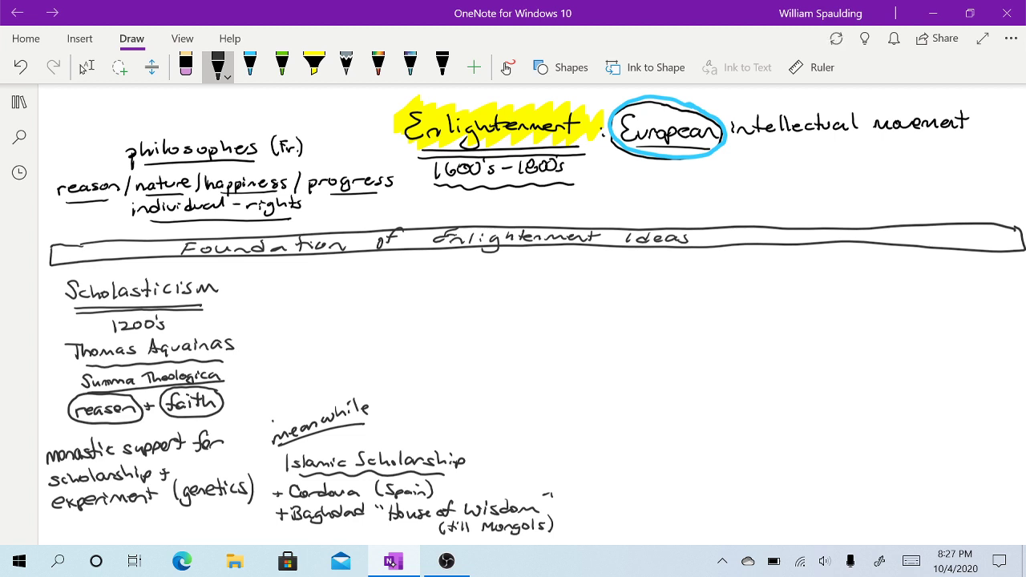
Underline Baghdad, write 'Greek + Indian + Arabic fusion' in a cloud, add 1200's, bracket the notes
{"action": "left_click_drag", "start_coordinate": [293, 528], "coordinate": [365, 528]}
{"action": "mouse_move", "coordinate": [516, 446]}
{"action": "left_mouse_down"}
{"action": "mouse_move", "coordinate": [547, 457]}
{"action": "mouse_move", "coordinate": [522, 472]}
{"action": "mouse_move", "coordinate": [567, 468]}
{"action": "left_mouse_up"}
{"action": "left_click_drag", "start_coordinate": [513, 485], "coordinate": [552, 484]}
{"action": "mouse_move", "coordinate": [560, 477]}
{"action": "left_mouse_down"}
{"action": "mouse_move", "coordinate": [597, 461]}
{"action": "mouse_move", "coordinate": [611, 467]}
{"action": "left_mouse_up"}
{"action": "left_click_drag", "start_coordinate": [614, 463], "coordinate": [625, 462]}
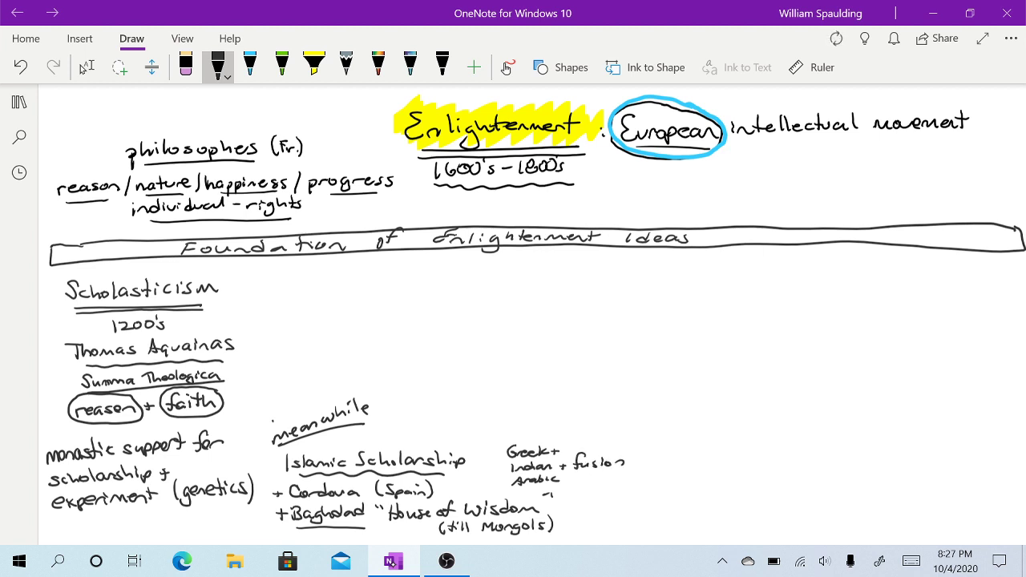
{"action": "mouse_move", "coordinate": [500, 437]}
{"action": "left_mouse_down"}
{"action": "mouse_move", "coordinate": [484, 454]}
{"action": "mouse_move", "coordinate": [496, 492]}
{"action": "mouse_move", "coordinate": [558, 497]}
{"action": "mouse_move", "coordinate": [610, 485]}
{"action": "mouse_move", "coordinate": [638, 465]}
{"action": "mouse_move", "coordinate": [596, 436]}
{"action": "mouse_move", "coordinate": [490, 435]}
{"action": "left_mouse_up"}
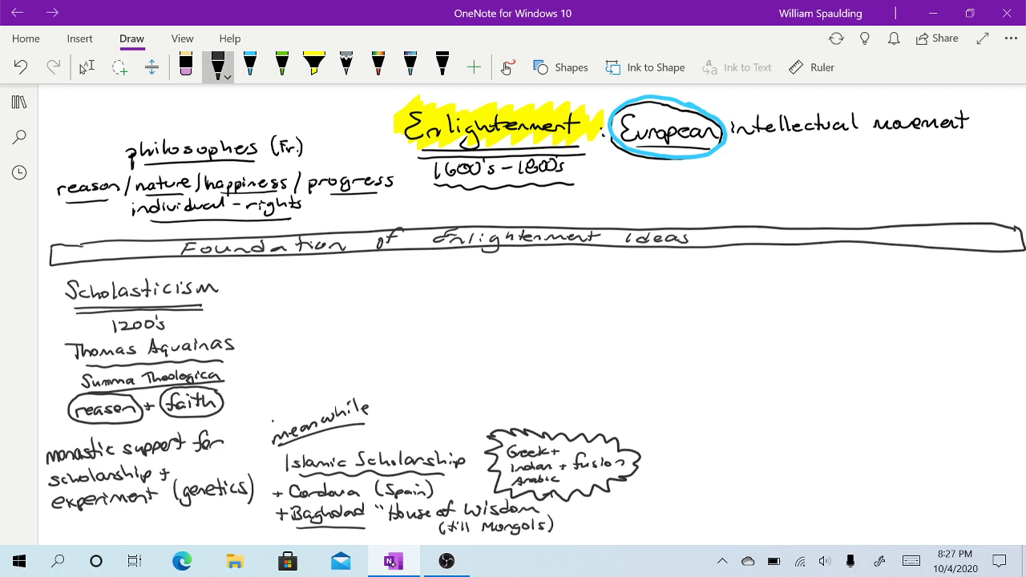
{"action": "mouse_move", "coordinate": [377, 527]}
{"action": "left_mouse_down"}
{"action": "mouse_move", "coordinate": [378, 537]}
{"action": "mouse_move", "coordinate": [405, 527]}
{"action": "mouse_move", "coordinate": [411, 536]}
{"action": "left_mouse_up"}
{"action": "mouse_move", "coordinate": [278, 448]}
{"action": "left_mouse_down"}
{"action": "mouse_move", "coordinate": [257, 503]}
{"action": "mouse_move", "coordinate": [277, 538]}
{"action": "left_mouse_up"}
Loop around the Islamic notes, write {Europe} after 'meanwhile', and draw rising arrows
{"action": "mouse_move", "coordinate": [367, 422]}
{"action": "left_mouse_down"}
{"action": "mouse_move", "coordinate": [545, 415]}
{"action": "mouse_move", "coordinate": [661, 465]}
{"action": "mouse_move", "coordinate": [621, 529]}
{"action": "mouse_move", "coordinate": [588, 542]}
{"action": "left_mouse_up"}
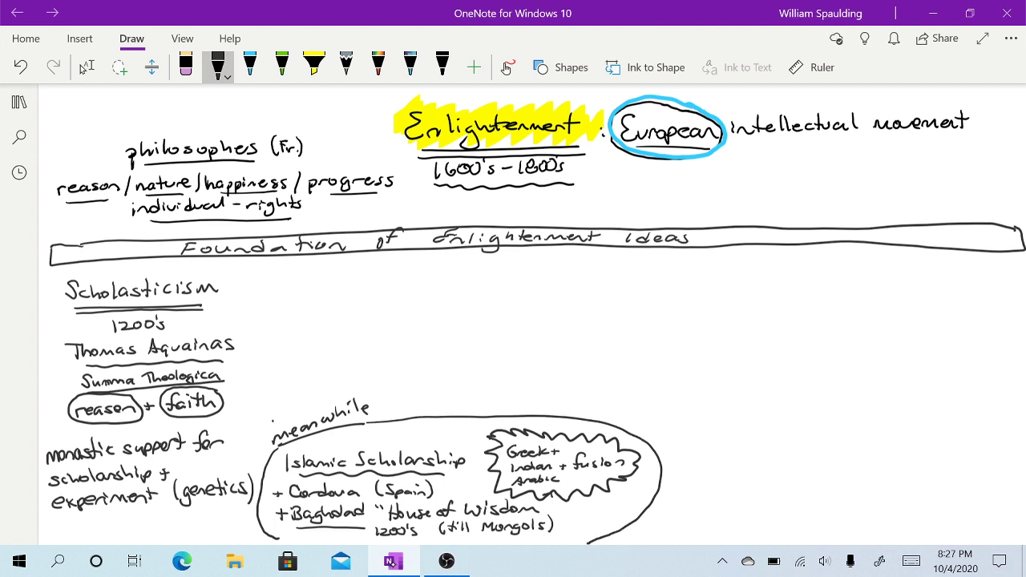
{"action": "mouse_move", "coordinate": [395, 385]}
{"action": "left_mouse_down"}
{"action": "mouse_move", "coordinate": [401, 417]}
{"action": "mouse_move", "coordinate": [426, 411]}
{"action": "mouse_move", "coordinate": [411, 388]}
{"action": "mouse_move", "coordinate": [424, 384]}
{"action": "mouse_move", "coordinate": [397, 386]}
{"action": "mouse_move", "coordinate": [395, 407]}
{"action": "mouse_move", "coordinate": [458, 405]}
{"action": "mouse_move", "coordinate": [461, 385]}
{"action": "left_mouse_up"}
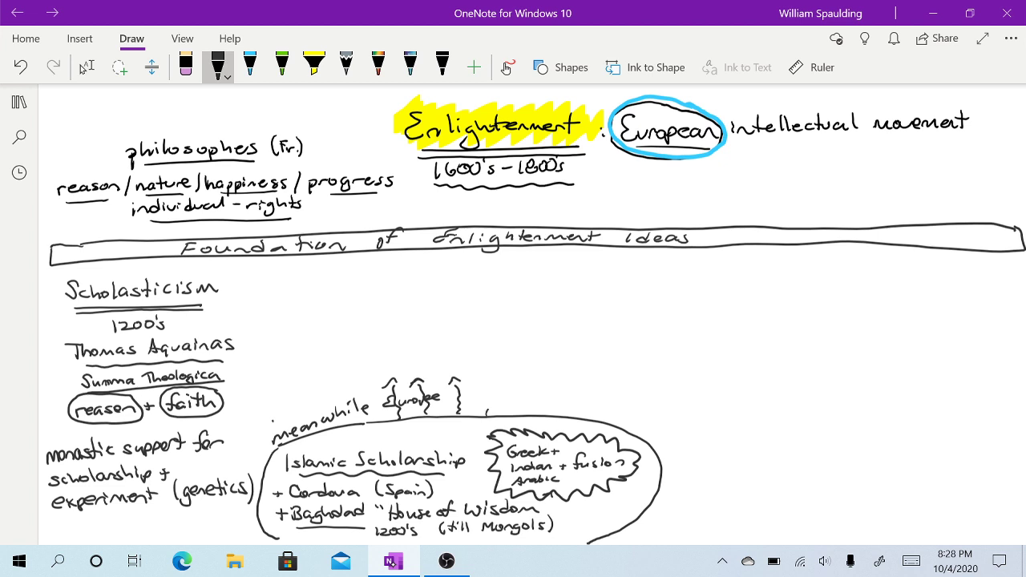
{"action": "mouse_move", "coordinate": [486, 410]}
{"action": "left_mouse_down"}
{"action": "mouse_move", "coordinate": [484, 374]}
{"action": "mouse_move", "coordinate": [490, 384]}
{"action": "left_mouse_up"}
Write 'Arabic Numerals' beside House of Wisdom with the digits 1 to 10
{"action": "mouse_move", "coordinate": [584, 516]}
{"action": "left_mouse_down"}
{"action": "mouse_move", "coordinate": [593, 502]}
{"action": "mouse_move", "coordinate": [635, 508]}
{"action": "left_mouse_up"}
{"action": "left_click_drag", "start_coordinate": [581, 535], "coordinate": [595, 522]}
{"action": "mouse_move", "coordinate": [605, 523]}
{"action": "left_mouse_down"}
{"action": "mouse_move", "coordinate": [599, 531]}
{"action": "mouse_move", "coordinate": [667, 513]}
{"action": "mouse_move", "coordinate": [662, 537]}
{"action": "left_mouse_up"}
{"action": "mouse_move", "coordinate": [671, 528]}
{"action": "left_mouse_down"}
{"action": "mouse_move", "coordinate": [683, 536]}
{"action": "mouse_move", "coordinate": [712, 529]}
{"action": "left_mouse_up"}
{"action": "mouse_move", "coordinate": [711, 523]}
{"action": "left_mouse_down"}
{"action": "mouse_move", "coordinate": [711, 537]}
{"action": "mouse_move", "coordinate": [812, 531]}
{"action": "left_mouse_up"}
{"action": "left_click_drag", "start_coordinate": [825, 521], "coordinate": [823, 522]}
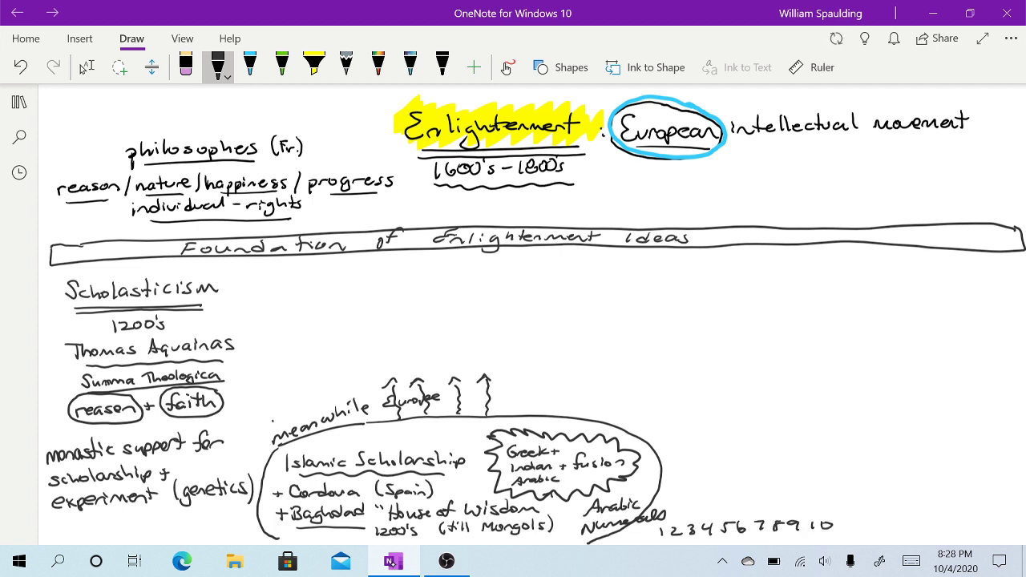
Write 'Base 10 system' above the digits and begin the 'Math +' heading
{"action": "mouse_move", "coordinate": [686, 497]}
{"action": "left_mouse_down"}
{"action": "mouse_move", "coordinate": [688, 511]}
{"action": "mouse_move", "coordinate": [712, 510]}
{"action": "left_mouse_up"}
{"action": "left_click_drag", "start_coordinate": [719, 506], "coordinate": [737, 508]}
{"action": "left_click_drag", "start_coordinate": [747, 497], "coordinate": [781, 507]}
{"action": "mouse_move", "coordinate": [788, 493]}
{"action": "left_mouse_down"}
{"action": "mouse_move", "coordinate": [790, 506]}
{"action": "mouse_move", "coordinate": [818, 504]}
{"action": "left_mouse_up"}
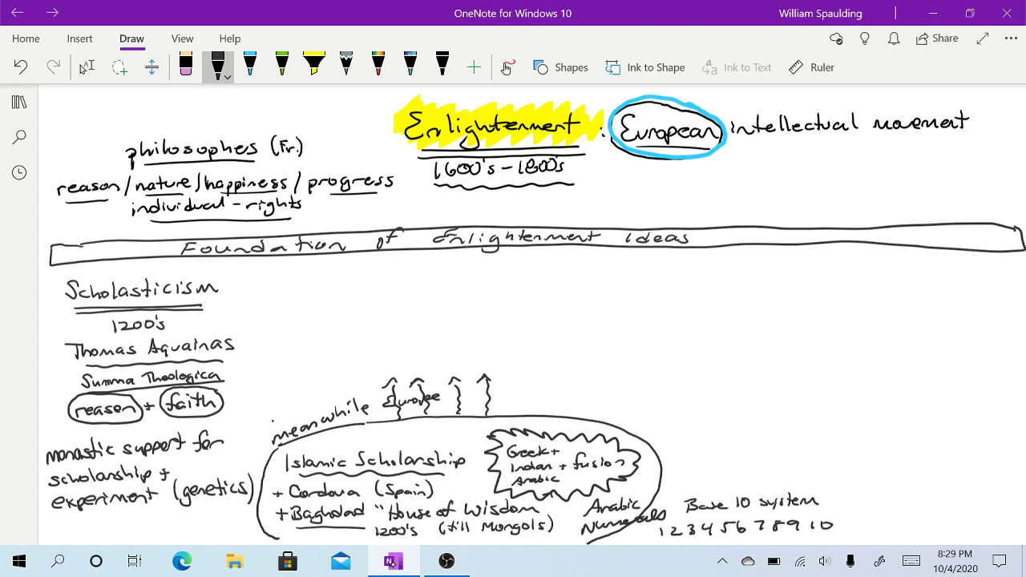
{"action": "mouse_move", "coordinate": [294, 294]}
{"action": "left_mouse_down"}
{"action": "mouse_move", "coordinate": [313, 280]}
{"action": "mouse_move", "coordinate": [445, 279]}
{"action": "left_mouse_up"}
Finish and underline 'Math + Science', adding 'Scientific Revolution' (1200's - 1600's) beneath
{"action": "left_click_drag", "start_coordinate": [448, 279], "coordinate": [467, 277]}
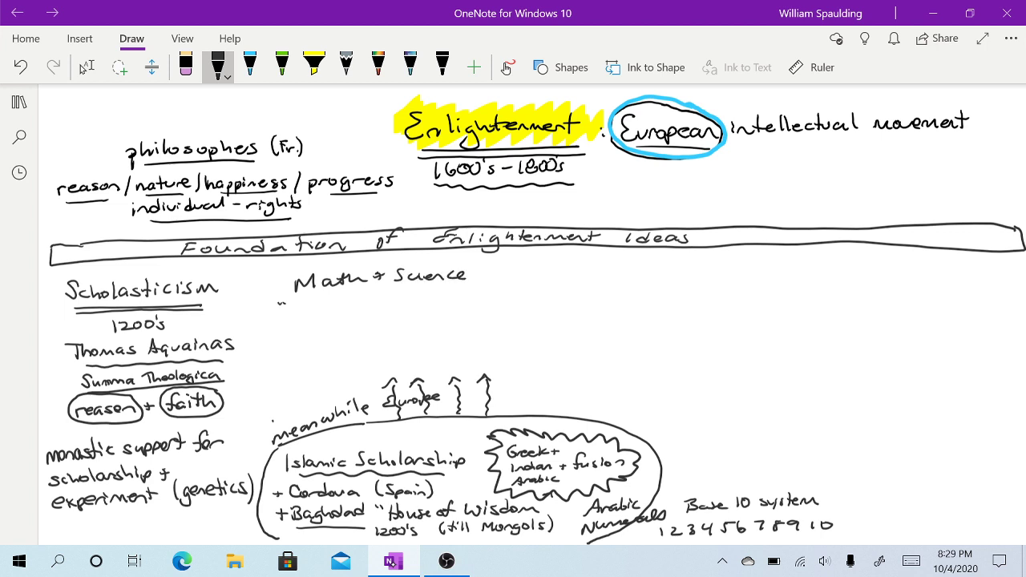
{"action": "mouse_move", "coordinate": [303, 302]}
{"action": "left_mouse_down"}
{"action": "mouse_move", "coordinate": [293, 313]}
{"action": "mouse_move", "coordinate": [353, 306]}
{"action": "mouse_move", "coordinate": [371, 292]}
{"action": "mouse_move", "coordinate": [405, 303]}
{"action": "mouse_move", "coordinate": [515, 285]}
{"action": "left_mouse_up"}
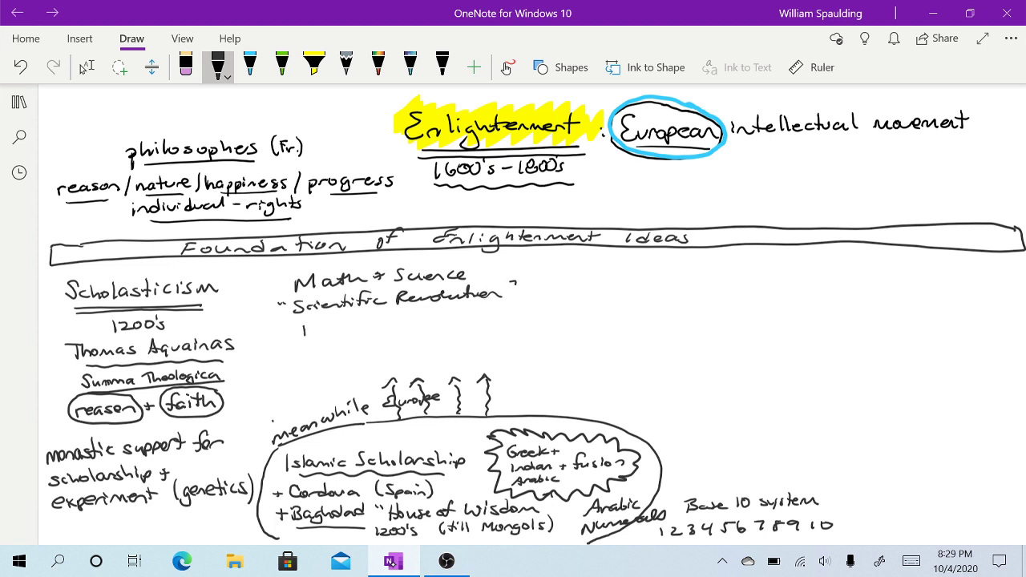
{"action": "mouse_move", "coordinate": [314, 325]}
{"action": "left_mouse_down"}
{"action": "mouse_move", "coordinate": [324, 333]}
{"action": "mouse_move", "coordinate": [349, 323]}
{"action": "left_mouse_up"}
{"action": "mouse_move", "coordinate": [357, 321]}
{"action": "left_mouse_down"}
{"action": "mouse_move", "coordinate": [351, 328]}
{"action": "mouse_move", "coordinate": [437, 313]}
{"action": "left_mouse_up"}
{"action": "left_click_drag", "start_coordinate": [443, 311], "coordinate": [449, 322]}
{"action": "left_click_drag", "start_coordinate": [301, 319], "coordinate": [298, 339]}
{"action": "left_click_drag", "start_coordinate": [461, 307], "coordinate": [460, 326]}
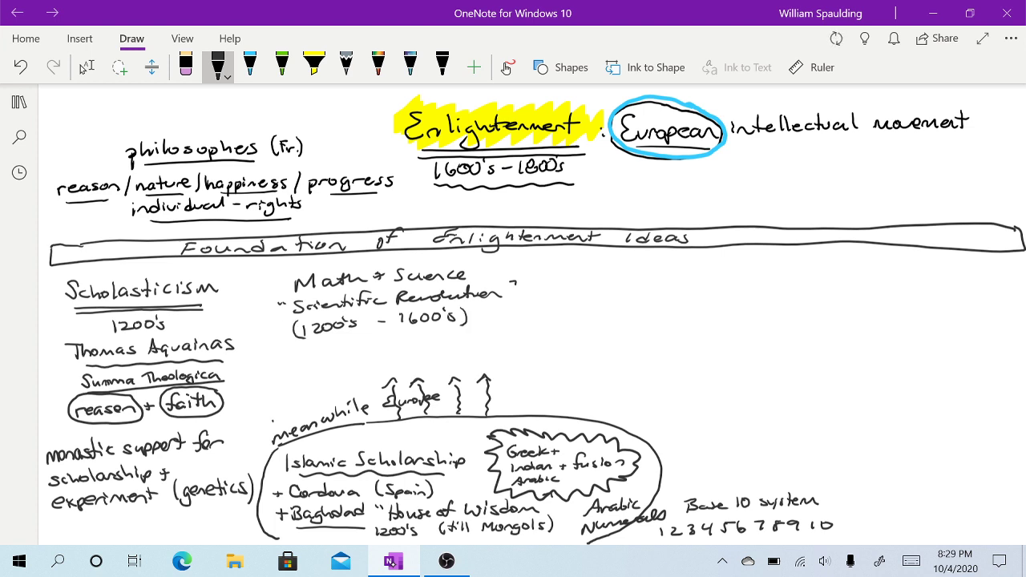
{"action": "left_click_drag", "start_coordinate": [297, 291], "coordinate": [465, 282]}
Add a ticked 'Decartes "x/y" graphs' line and a ticked Kepler, Galileo, Copernicus line
{"action": "left_click_drag", "start_coordinate": [302, 347], "coordinate": [303, 358]}
{"action": "mouse_move", "coordinate": [300, 345]}
{"action": "left_mouse_down"}
{"action": "mouse_move", "coordinate": [304, 357]}
{"action": "mouse_move", "coordinate": [356, 345]}
{"action": "left_mouse_up"}
{"action": "mouse_move", "coordinate": [359, 336]}
{"action": "left_mouse_down"}
{"action": "mouse_move", "coordinate": [360, 350]}
{"action": "mouse_move", "coordinate": [367, 341]}
{"action": "left_mouse_up"}
{"action": "left_click_drag", "start_coordinate": [365, 344], "coordinate": [378, 347]}
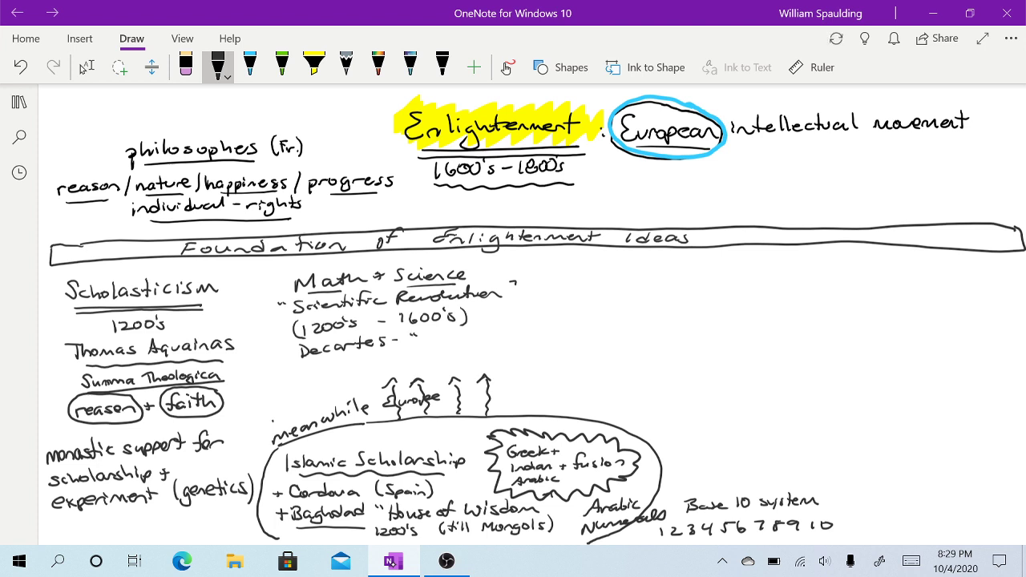
{"action": "mouse_move", "coordinate": [424, 336]}
{"action": "left_mouse_down"}
{"action": "mouse_move", "coordinate": [458, 348]}
{"action": "mouse_move", "coordinate": [500, 333]}
{"action": "mouse_move", "coordinate": [511, 341]}
{"action": "mouse_move", "coordinate": [518, 325]}
{"action": "mouse_move", "coordinate": [526, 336]}
{"action": "left_mouse_up"}
{"action": "left_click_drag", "start_coordinate": [535, 328], "coordinate": [530, 335]}
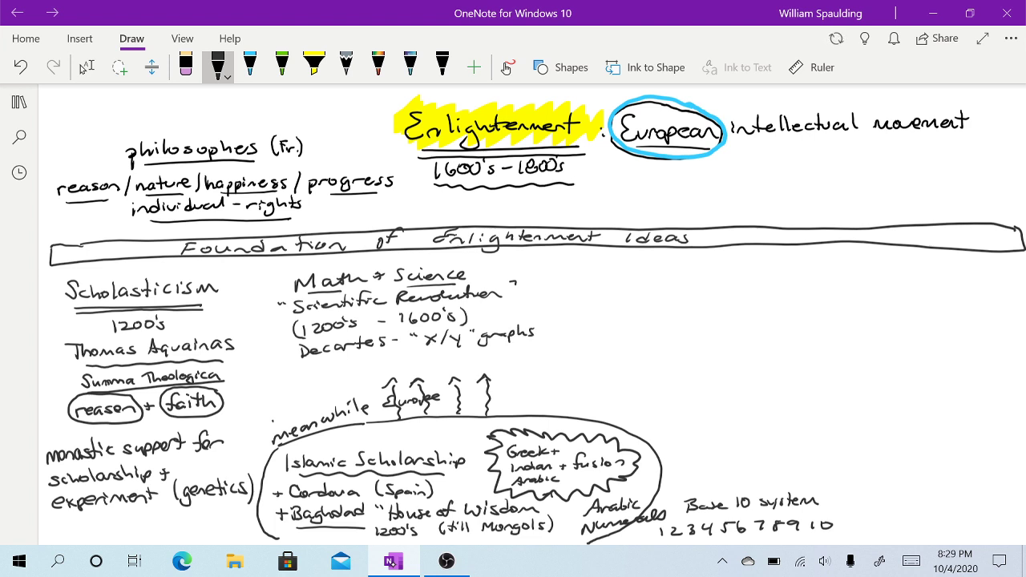
{"action": "left_click_drag", "start_coordinate": [278, 350], "coordinate": [292, 347]}
{"action": "mouse_move", "coordinate": [281, 371]}
{"action": "left_mouse_down"}
{"action": "mouse_move", "coordinate": [307, 378]}
{"action": "mouse_move", "coordinate": [394, 361]}
{"action": "mouse_move", "coordinate": [400, 350]}
{"action": "mouse_move", "coordinate": [469, 365]}
{"action": "mouse_move", "coordinate": [528, 353]}
{"action": "left_mouse_up"}
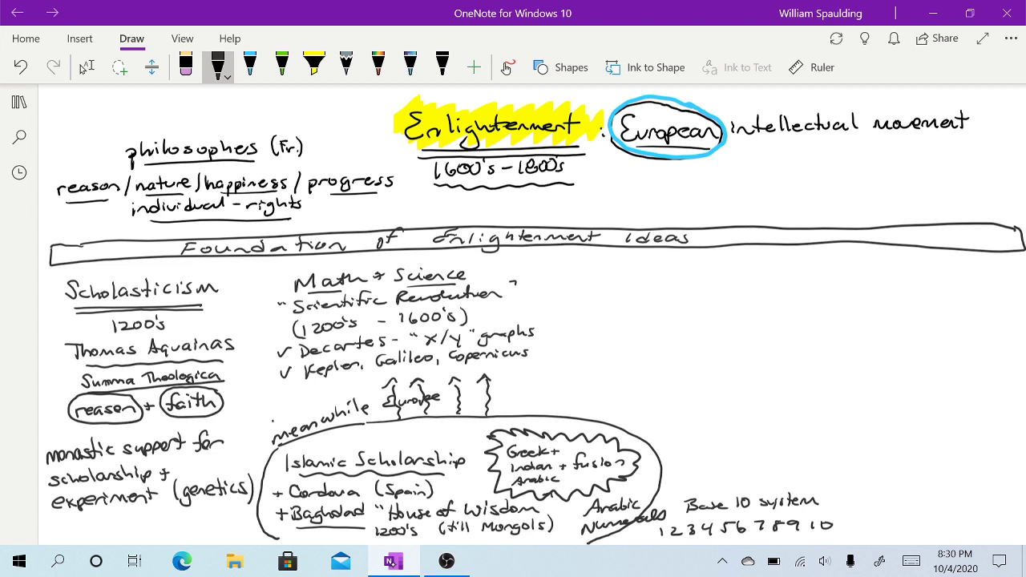
Underline Kepler, Galileo and Copernicus, briefly switching to Select before returning to the black pen
{"action": "left_click_drag", "start_coordinate": [304, 378], "coordinate": [423, 368]}
{"action": "left_click_drag", "start_coordinate": [472, 366], "coordinate": [507, 363]}
{"action": "left_click", "coordinate": [85, 68]}
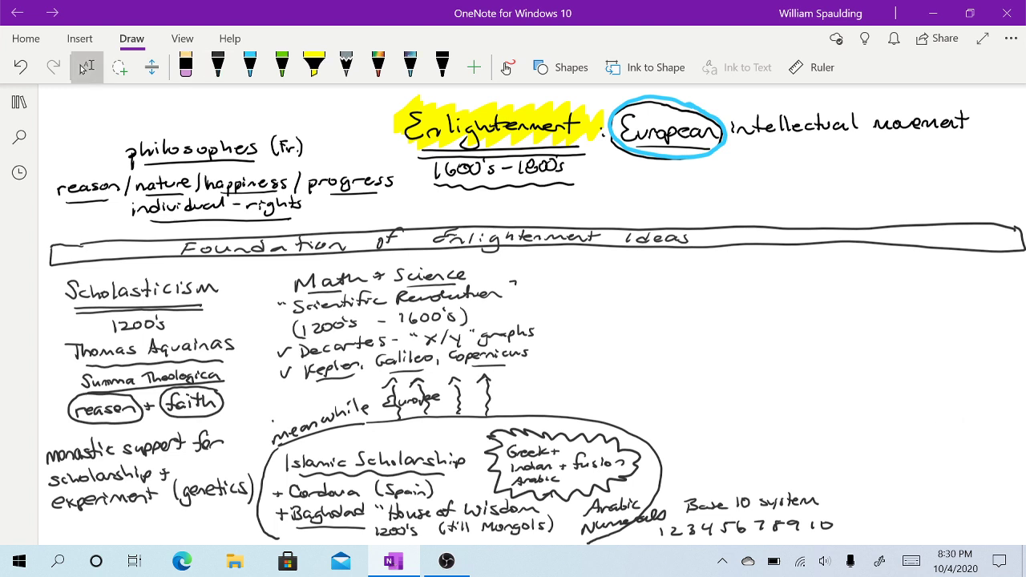
{"action": "left_click", "coordinate": [218, 67]}
Write 'observation' and 'experiment' vertically beside the list, circling each
{"action": "mouse_move", "coordinate": [551, 386]}
{"action": "left_mouse_down"}
{"action": "mouse_move", "coordinate": [548, 394]}
{"action": "mouse_move", "coordinate": [540, 289]}
{"action": "mouse_move", "coordinate": [528, 378]}
{"action": "mouse_move", "coordinate": [561, 379]}
{"action": "mouse_move", "coordinate": [551, 281]}
{"action": "mouse_move", "coordinate": [535, 283]}
{"action": "left_mouse_up"}
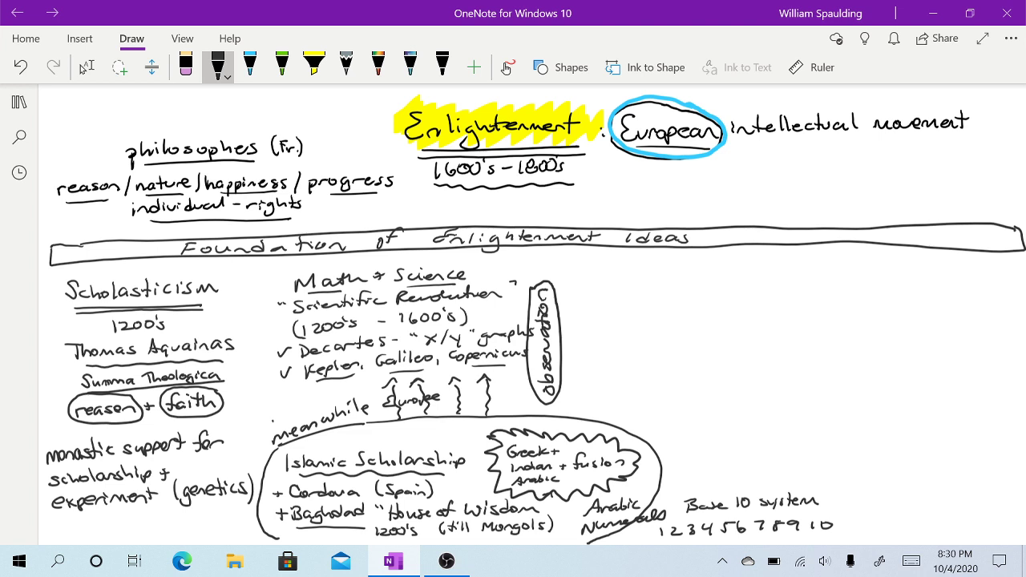
{"action": "left_click_drag", "start_coordinate": [574, 396], "coordinate": [579, 286]}
{"action": "mouse_move", "coordinate": [562, 386]}
{"action": "left_mouse_down"}
{"action": "mouse_move", "coordinate": [592, 376]}
{"action": "mouse_move", "coordinate": [571, 264]}
{"action": "mouse_move", "coordinate": [557, 300]}
{"action": "left_mouse_up"}
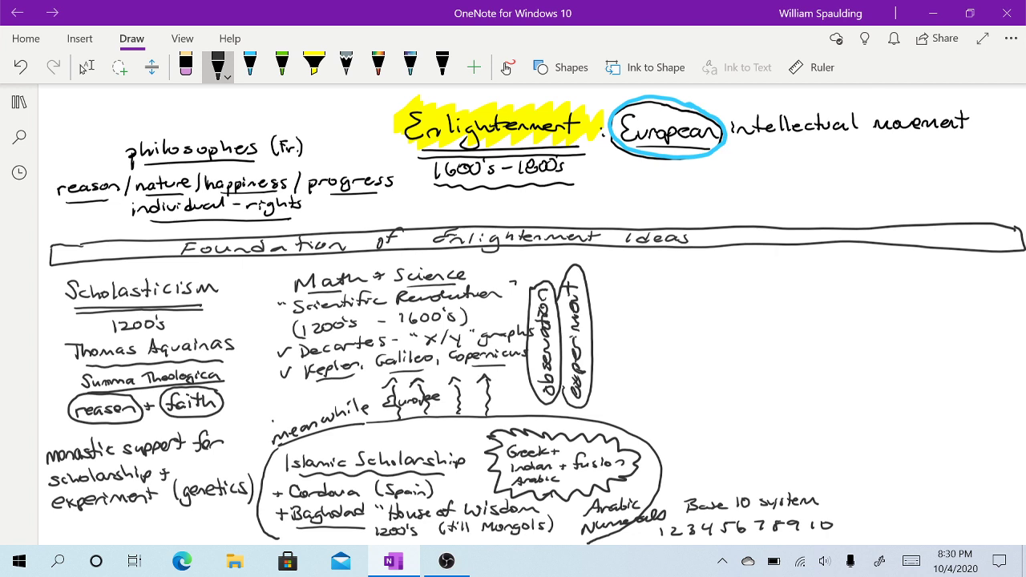
Highlight reason, faith, and the observation and experiment ovals in yellow, then return to black pen
{"action": "left_click", "coordinate": [314, 64]}
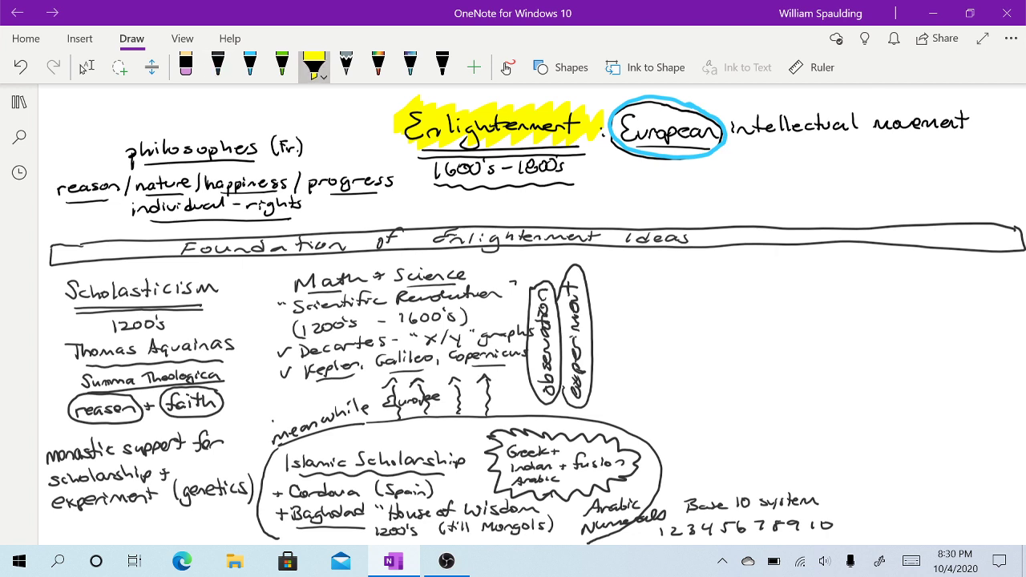
{"action": "left_click_drag", "start_coordinate": [68, 408], "coordinate": [218, 404]}
{"action": "left_click_drag", "start_coordinate": [542, 287], "coordinate": [550, 399]}
{"action": "mouse_move", "coordinate": [575, 288]}
{"action": "left_mouse_down"}
{"action": "mouse_move", "coordinate": [575, 352]}
{"action": "mouse_move", "coordinate": [575, 269]}
{"action": "left_mouse_up"}
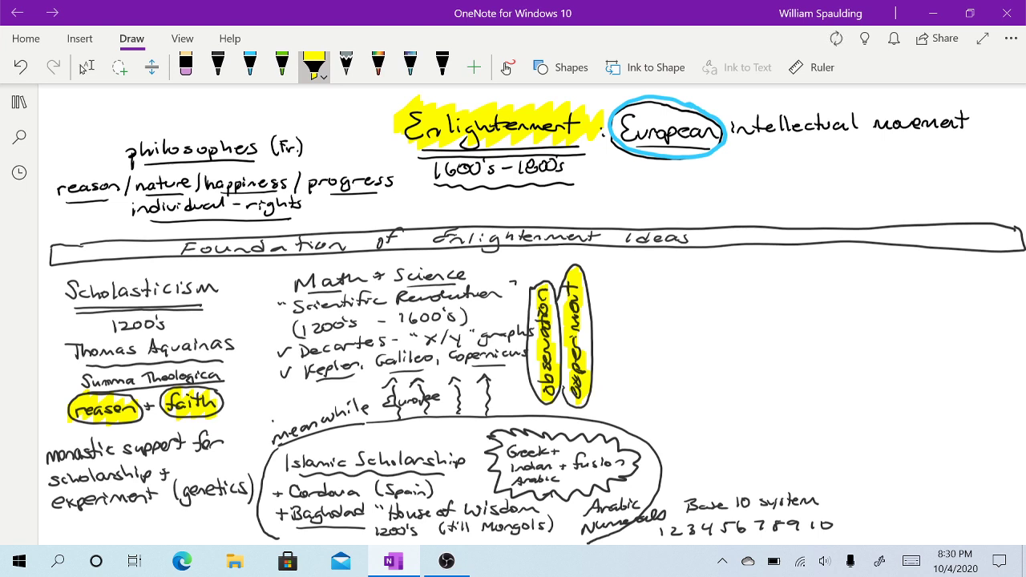
{"action": "left_click", "coordinate": [217, 68]}
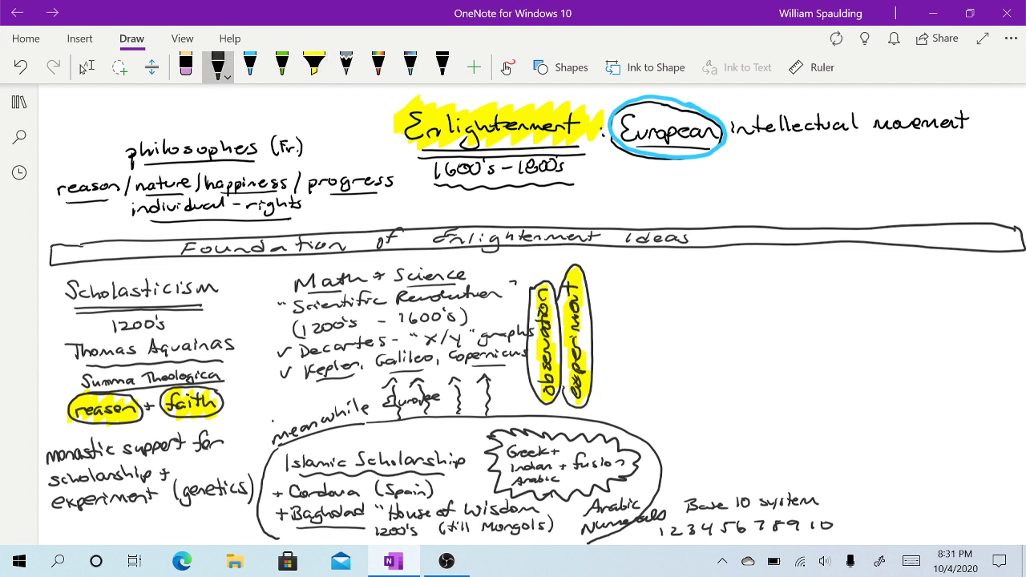
Write and underline the 'Reformation' heading, then 'Martin Luther' beneath it
{"action": "mouse_move", "coordinate": [681, 268]}
{"action": "left_mouse_down"}
{"action": "mouse_move", "coordinate": [682, 281]}
{"action": "mouse_move", "coordinate": [782, 263]}
{"action": "left_mouse_up"}
{"action": "left_click_drag", "start_coordinate": [779, 261], "coordinate": [806, 263]}
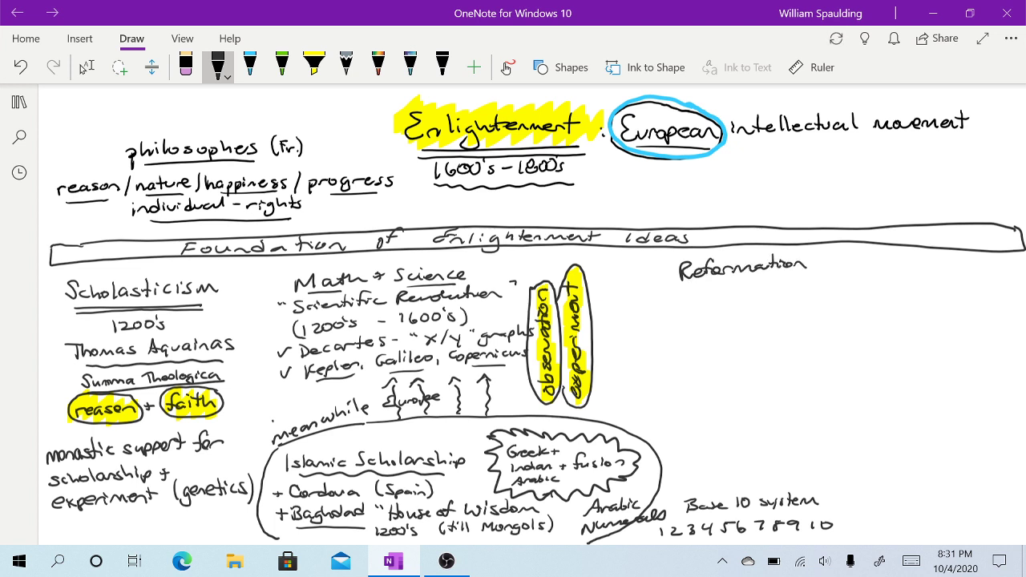
{"action": "left_click_drag", "start_coordinate": [678, 283], "coordinate": [804, 277]}
{"action": "mouse_move", "coordinate": [668, 313]}
{"action": "left_mouse_down"}
{"action": "mouse_move", "coordinate": [677, 298]}
{"action": "mouse_move", "coordinate": [717, 307]}
{"action": "left_mouse_up"}
{"action": "left_click_drag", "start_coordinate": [720, 306], "coordinate": [766, 300]}
{"action": "mouse_move", "coordinate": [769, 285]}
{"action": "left_mouse_down"}
{"action": "mouse_move", "coordinate": [771, 302]}
{"action": "mouse_move", "coordinate": [779, 290]}
{"action": "left_mouse_up"}
{"action": "left_click_drag", "start_coordinate": [776, 290], "coordinate": [818, 291]}
Add '(monk) Germany' under Martin Luther and re-underline the Reformation heading
{"action": "left_click_drag", "start_coordinate": [681, 318], "coordinate": [681, 334]}
{"action": "left_click_drag", "start_coordinate": [685, 330], "coordinate": [725, 325]}
{"action": "left_click_drag", "start_coordinate": [735, 316], "coordinate": [740, 331]}
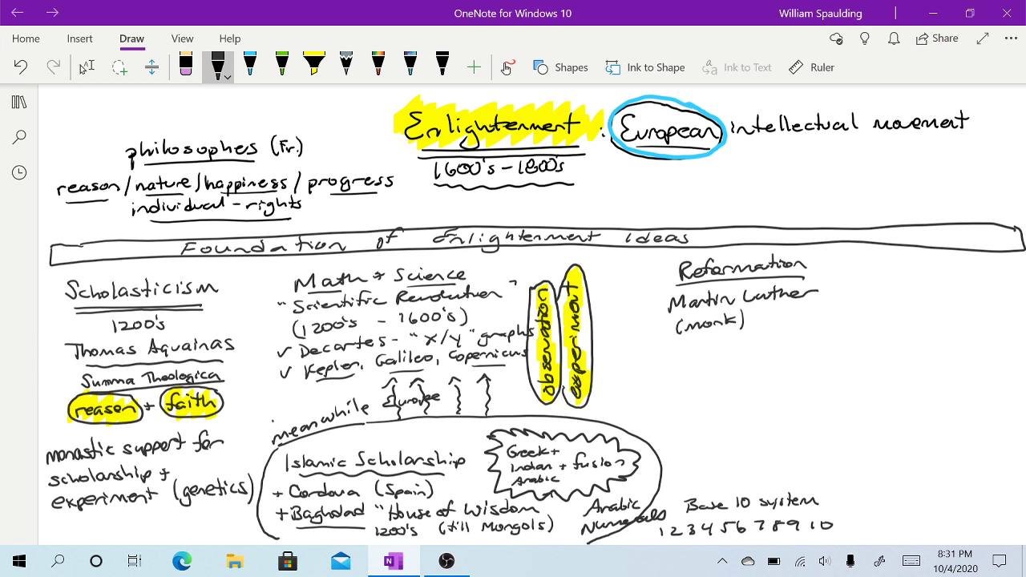
{"action": "left_click", "coordinate": [120, 68]}
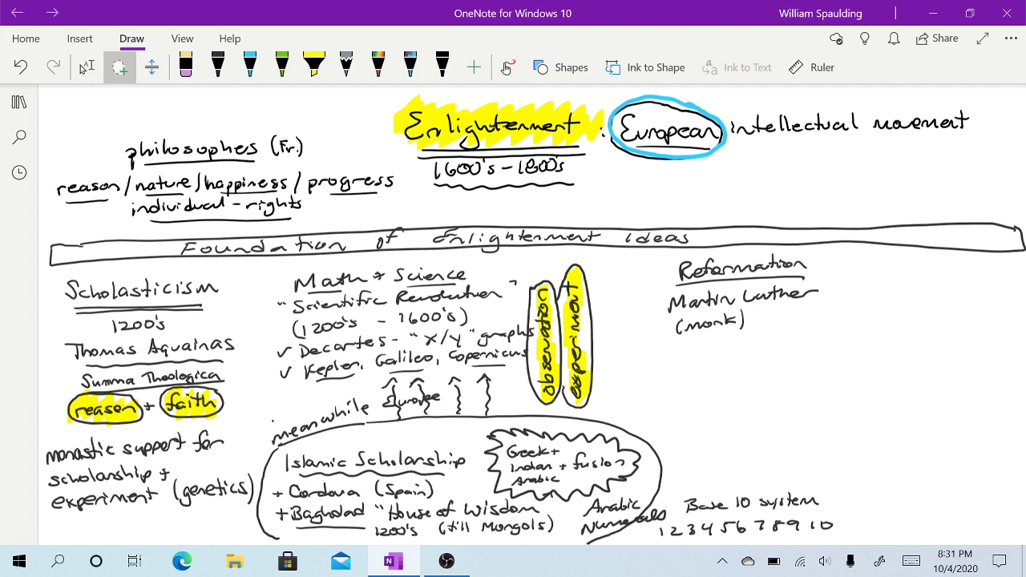
{"action": "left_click", "coordinate": [217, 67]}
{"action": "mouse_move", "coordinate": [754, 313]}
{"action": "left_mouse_down"}
{"action": "mouse_move", "coordinate": [768, 324]}
{"action": "mouse_move", "coordinate": [825, 316]}
{"action": "mouse_move", "coordinate": [819, 329]}
{"action": "left_mouse_up"}
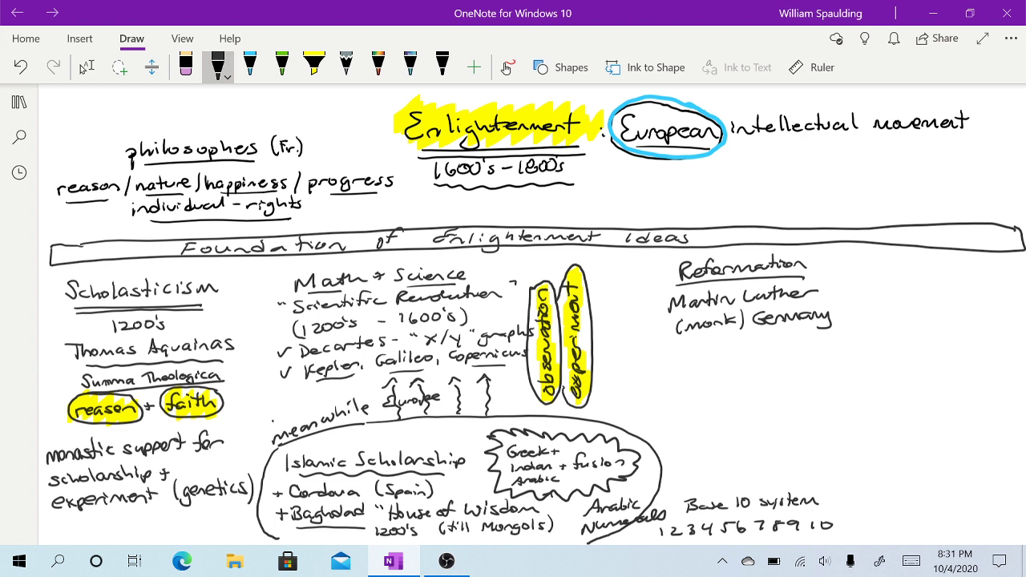
{"action": "left_click_drag", "start_coordinate": [677, 288], "coordinate": [800, 278]}
Write '* "Sola fide" only by faith:' under Martin Luther
{"action": "left_click_drag", "start_coordinate": [654, 355], "coordinate": [661, 360]}
{"action": "mouse_move", "coordinate": [662, 355]}
{"action": "left_mouse_down"}
{"action": "mouse_move", "coordinate": [654, 366]}
{"action": "mouse_move", "coordinate": [693, 357]}
{"action": "left_mouse_up"}
{"action": "mouse_move", "coordinate": [702, 346]}
{"action": "left_mouse_down"}
{"action": "mouse_move", "coordinate": [700, 362]}
{"action": "mouse_move", "coordinate": [768, 356]}
{"action": "mouse_move", "coordinate": [775, 343]}
{"action": "left_mouse_up"}
{"action": "left_click_drag", "start_coordinate": [669, 340], "coordinate": [670, 346]}
{"action": "left_click_drag", "start_coordinate": [674, 340], "coordinate": [676, 346]}
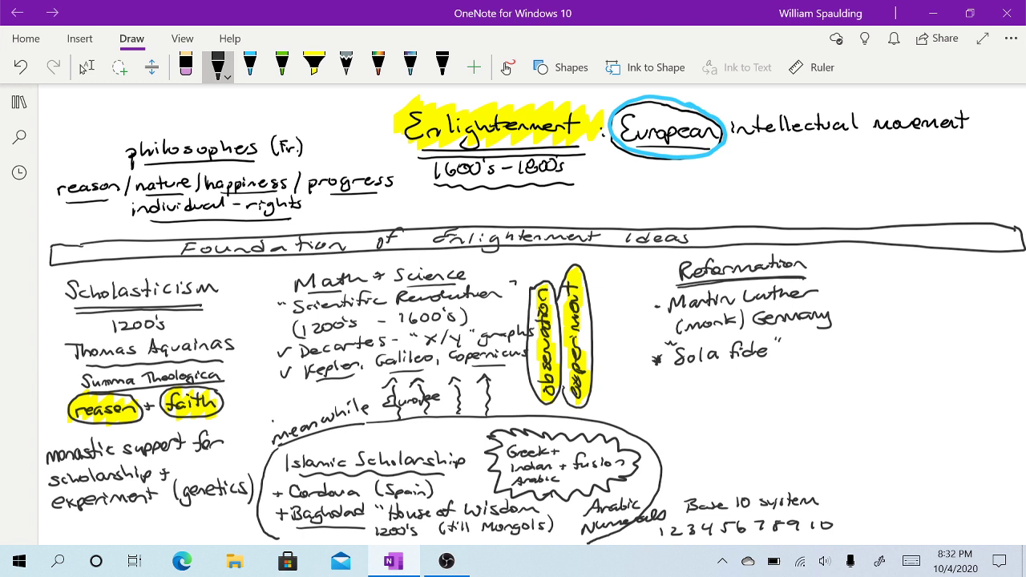
{"action": "left_click_drag", "start_coordinate": [795, 347], "coordinate": [816, 353]}
{"action": "mouse_move", "coordinate": [819, 346]}
{"action": "left_mouse_down"}
{"action": "mouse_move", "coordinate": [812, 362]}
{"action": "mouse_move", "coordinate": [891, 342]}
{"action": "left_mouse_up"}
{"action": "left_click_drag", "start_coordinate": [884, 336], "coordinate": [895, 334]}
{"action": "left_click_drag", "start_coordinate": [896, 331], "coordinate": [902, 343]}
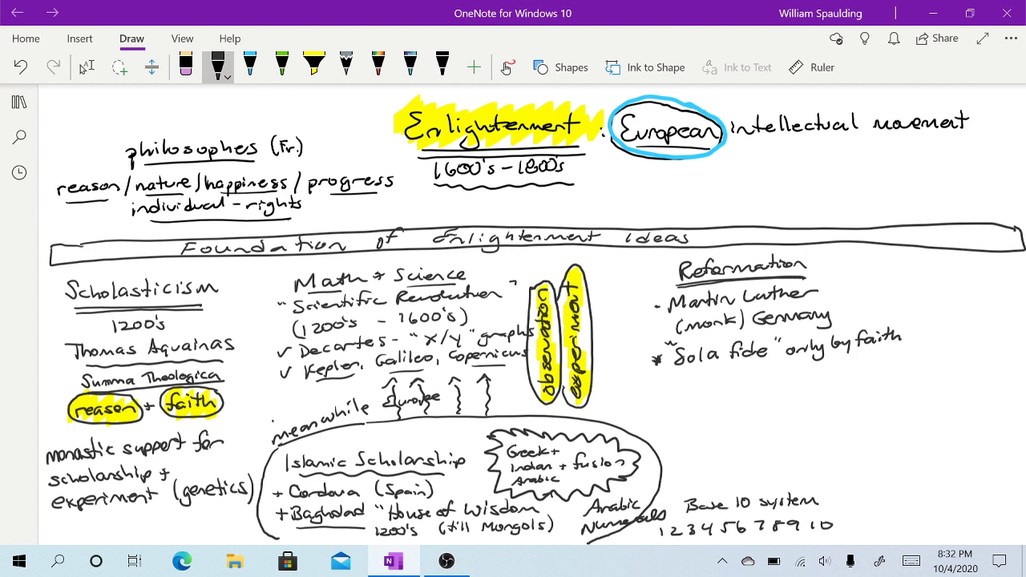
{"action": "left_click", "coordinate": [912, 334]}
Continue with 'forgiveness + Know God's love' after the colon
{"action": "mouse_move", "coordinate": [937, 313]}
{"action": "left_mouse_down"}
{"action": "mouse_move", "coordinate": [929, 321]}
{"action": "mouse_move", "coordinate": [952, 322]}
{"action": "mouse_move", "coordinate": [954, 333]}
{"action": "mouse_move", "coordinate": [970, 321]}
{"action": "mouse_move", "coordinate": [1002, 322]}
{"action": "left_mouse_up"}
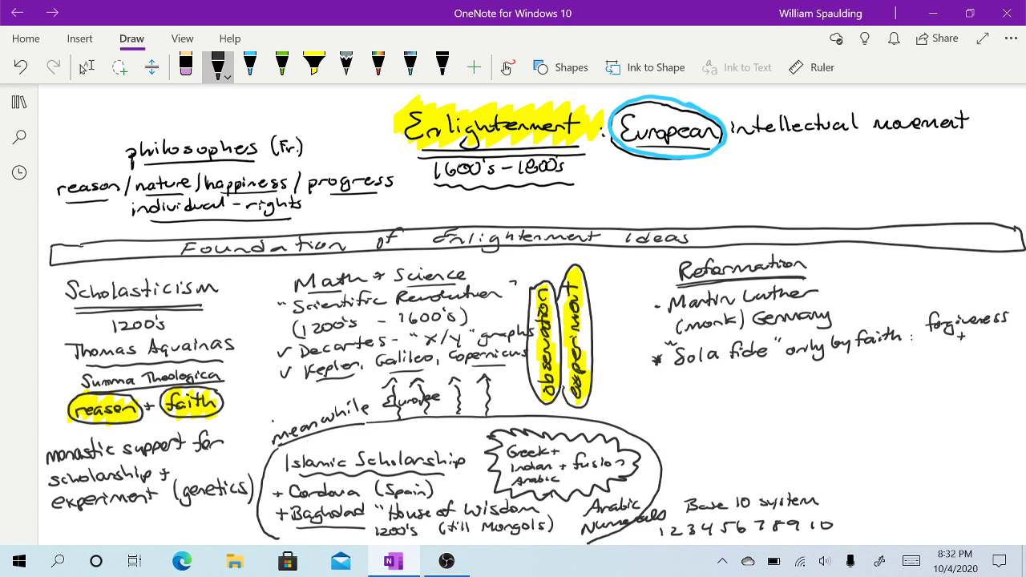
{"action": "mouse_move", "coordinate": [927, 343]}
{"action": "left_mouse_down"}
{"action": "mouse_move", "coordinate": [926, 358]}
{"action": "mouse_move", "coordinate": [994, 346]}
{"action": "left_mouse_up"}
{"action": "mouse_move", "coordinate": [992, 343]}
{"action": "left_mouse_down"}
{"action": "mouse_move", "coordinate": [999, 351]}
{"action": "mouse_move", "coordinate": [957, 368]}
{"action": "mouse_move", "coordinate": [975, 367]}
{"action": "left_mouse_up"}
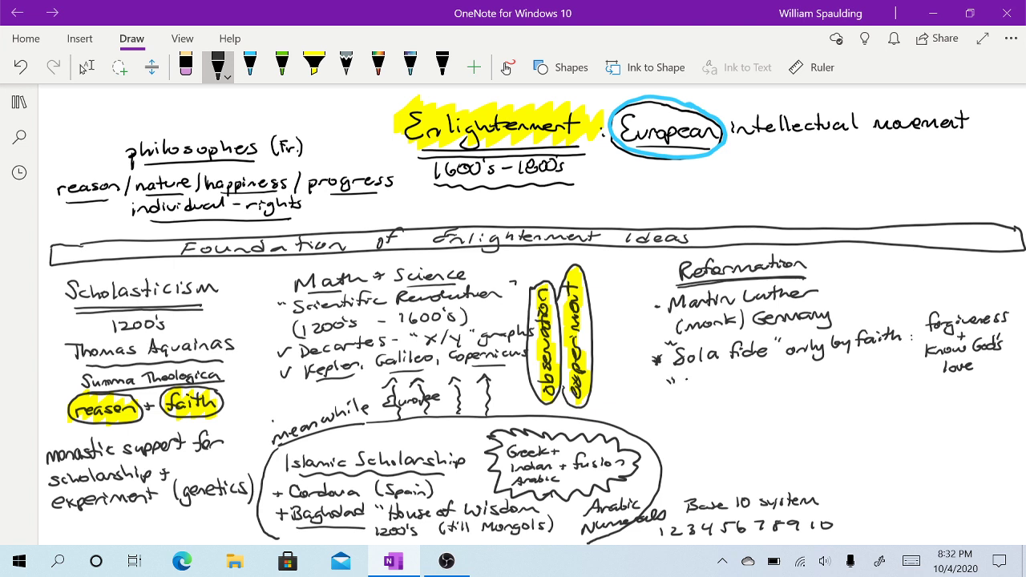
Write '"Sola scriptura" - only if' below the Sola fide line
{"action": "left_click_drag", "start_coordinate": [669, 378], "coordinate": [669, 384]}
{"action": "left_click_drag", "start_coordinate": [674, 379], "coordinate": [674, 383]}
{"action": "mouse_move", "coordinate": [686, 380]}
{"action": "left_mouse_down"}
{"action": "mouse_move", "coordinate": [678, 391]}
{"action": "mouse_move", "coordinate": [760, 376]}
{"action": "mouse_move", "coordinate": [762, 389]}
{"action": "left_mouse_up"}
{"action": "mouse_move", "coordinate": [765, 368]}
{"action": "left_mouse_down"}
{"action": "mouse_move", "coordinate": [764, 383]}
{"action": "mouse_move", "coordinate": [784, 379]}
{"action": "left_mouse_up"}
{"action": "left_click_drag", "start_coordinate": [784, 379], "coordinate": [801, 372]}
{"action": "left_click_drag", "start_coordinate": [809, 375], "coordinate": [829, 374]}
{"action": "left_click_drag", "start_coordinate": [834, 372], "coordinate": [843, 377]}
{"action": "mouse_move", "coordinate": [847, 362]}
{"action": "left_mouse_down"}
{"action": "mouse_move", "coordinate": [856, 381]}
{"action": "mouse_move", "coordinate": [868, 371]}
{"action": "left_mouse_up"}
{"action": "left_click_drag", "start_coordinate": [882, 357], "coordinate": [880, 365]}
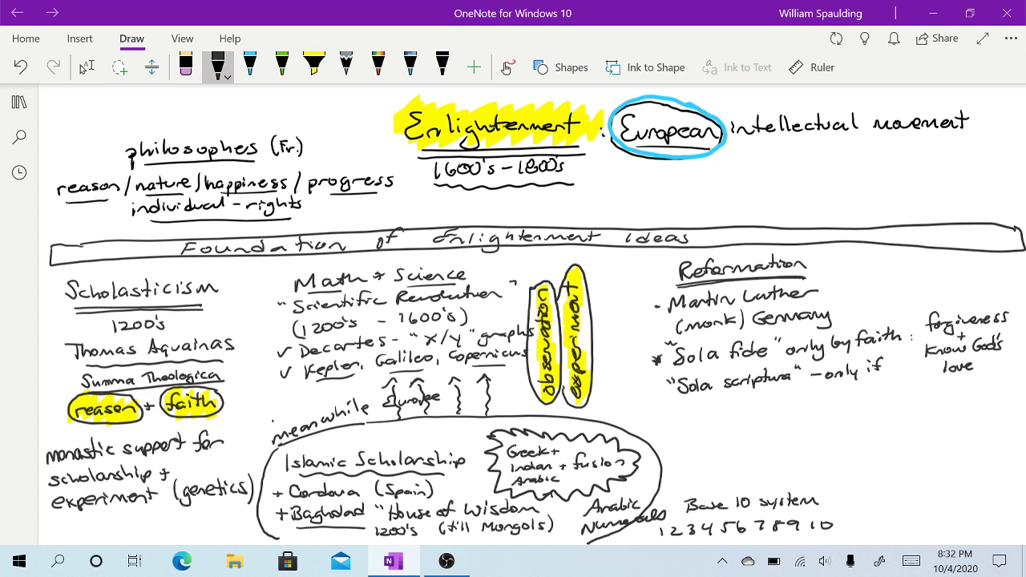
Finish with 'shown true in the Bible', then underline fide and scriptura
{"action": "mouse_move", "coordinate": [696, 405]}
{"action": "left_mouse_down"}
{"action": "mouse_move", "coordinate": [688, 414]}
{"action": "mouse_move", "coordinate": [756, 407]}
{"action": "left_mouse_up"}
{"action": "left_click_drag", "start_coordinate": [752, 398], "coordinate": [798, 404]}
{"action": "left_click", "coordinate": [796, 396]}
{"action": "left_click_drag", "start_coordinate": [803, 399], "coordinate": [828, 392]}
{"action": "left_click_drag", "start_coordinate": [831, 388], "coordinate": [850, 396]}
{"action": "left_click_drag", "start_coordinate": [861, 384], "coordinate": [861, 397]}
{"action": "mouse_move", "coordinate": [857, 380]}
{"action": "left_mouse_down"}
{"action": "mouse_move", "coordinate": [870, 396]}
{"action": "mouse_move", "coordinate": [891, 394]}
{"action": "left_mouse_up"}
{"action": "left_click_drag", "start_coordinate": [890, 383], "coordinate": [903, 393]}
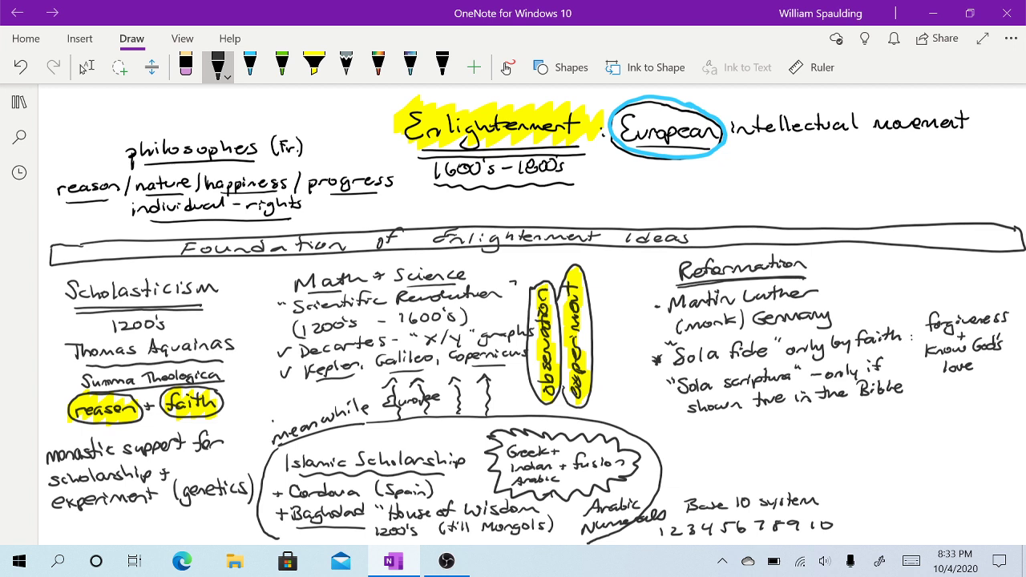
{"action": "left_click_drag", "start_coordinate": [725, 364], "coordinate": [764, 363]}
{"action": "left_click_drag", "start_coordinate": [728, 392], "coordinate": [786, 388]}
Handwrite 'individual will matters' in black ink below the Bible line
{"action": "left_click_drag", "start_coordinate": [726, 436], "coordinate": [736, 436]}
{"action": "mouse_move", "coordinate": [742, 417]}
{"action": "left_mouse_down"}
{"action": "mouse_move", "coordinate": [734, 433]}
{"action": "mouse_move", "coordinate": [779, 415]}
{"action": "mouse_move", "coordinate": [853, 423]}
{"action": "left_mouse_up"}
{"action": "mouse_move", "coordinate": [861, 408]}
{"action": "left_mouse_down"}
{"action": "mouse_move", "coordinate": [861, 421]}
{"action": "mouse_move", "coordinate": [907, 417]}
{"action": "left_mouse_up"}
{"action": "left_click_drag", "start_coordinate": [916, 400], "coordinate": [918, 407]}
{"action": "left_click_drag", "start_coordinate": [925, 399], "coordinate": [951, 412]}
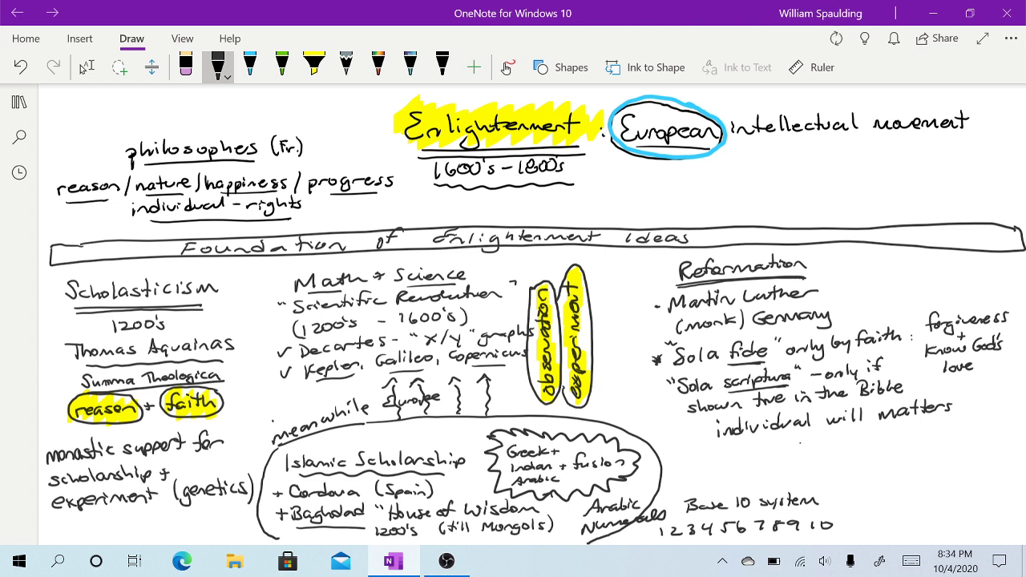
Write 'and literacy aid faith' beneath it, then draw an oval around each line
{"action": "left_click_drag", "start_coordinate": [799, 439], "coordinate": [801, 448]}
{"action": "left_click_drag", "start_coordinate": [803, 441], "coordinate": [813, 445]}
{"action": "left_click_drag", "start_coordinate": [820, 431], "coordinate": [821, 446]}
{"action": "mouse_move", "coordinate": [738, 455]}
{"action": "left_mouse_down"}
{"action": "mouse_move", "coordinate": [735, 468]}
{"action": "mouse_move", "coordinate": [751, 466]}
{"action": "left_mouse_up"}
{"action": "left_click_drag", "start_coordinate": [745, 457], "coordinate": [766, 464]}
{"action": "left_click_drag", "start_coordinate": [769, 458], "coordinate": [790, 463]}
{"action": "mouse_move", "coordinate": [792, 455]}
{"action": "left_mouse_down"}
{"action": "mouse_move", "coordinate": [795, 471]}
{"action": "mouse_move", "coordinate": [825, 461]}
{"action": "left_mouse_up"}
{"action": "mouse_move", "coordinate": [825, 450]}
{"action": "left_mouse_down"}
{"action": "mouse_move", "coordinate": [828, 460]}
{"action": "mouse_move", "coordinate": [867, 450]}
{"action": "left_mouse_up"}
{"action": "mouse_move", "coordinate": [863, 452]}
{"action": "left_mouse_down"}
{"action": "mouse_move", "coordinate": [886, 454]}
{"action": "mouse_move", "coordinate": [893, 441]}
{"action": "left_mouse_up"}
{"action": "left_click_drag", "start_coordinate": [891, 442], "coordinate": [904, 453]}
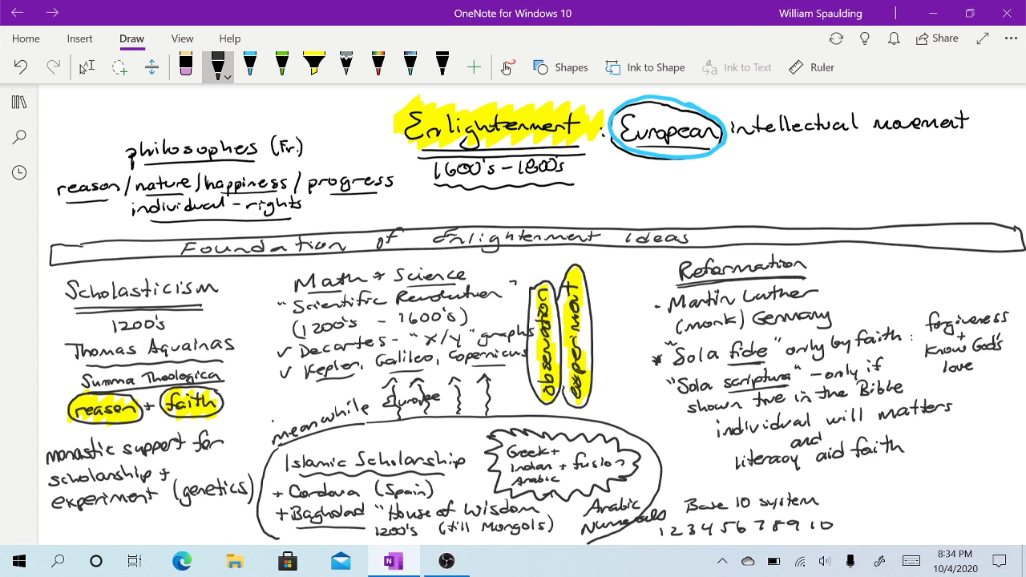
{"action": "mouse_move", "coordinate": [816, 408]}
{"action": "left_mouse_down"}
{"action": "mouse_move", "coordinate": [722, 413]}
{"action": "mouse_move", "coordinate": [730, 440]}
{"action": "mouse_move", "coordinate": [960, 417]}
{"action": "mouse_move", "coordinate": [920, 396]}
{"action": "mouse_move", "coordinate": [831, 400]}
{"action": "left_mouse_up"}
{"action": "mouse_move", "coordinate": [798, 447]}
{"action": "left_mouse_down"}
{"action": "mouse_move", "coordinate": [731, 462]}
{"action": "mouse_move", "coordinate": [773, 475]}
{"action": "mouse_move", "coordinate": [868, 466]}
{"action": "mouse_move", "coordinate": [907, 439]}
{"action": "mouse_move", "coordinate": [790, 447]}
{"action": "left_mouse_up"}
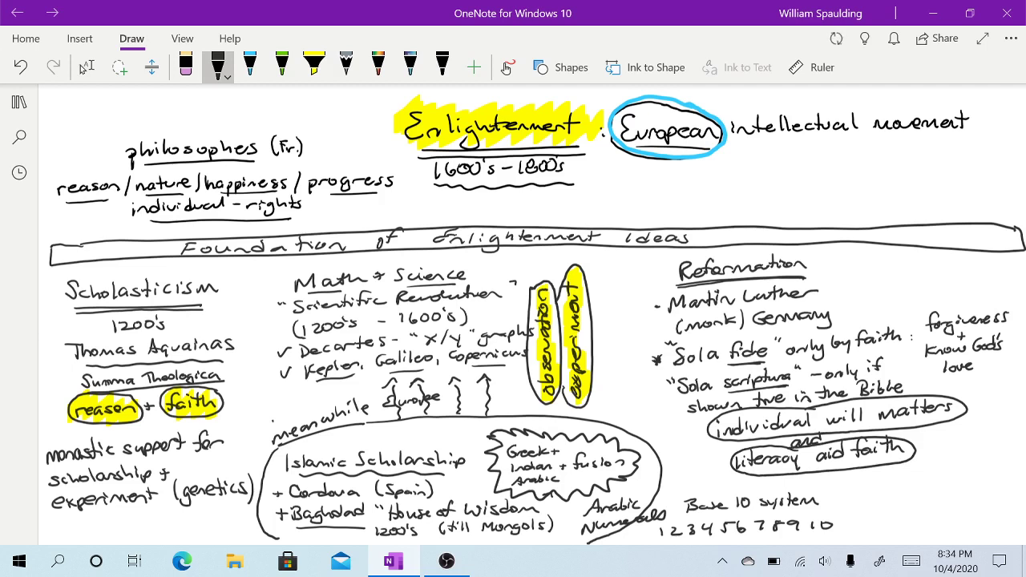
Highlight the circled 'individual will matters' and 'literacy aid faith' lines in yellow
{"action": "left_click", "coordinate": [314, 66]}
{"action": "left_click_drag", "start_coordinate": [721, 428], "coordinate": [944, 410]}
{"action": "left_click_drag", "start_coordinate": [736, 460], "coordinate": [899, 450]}
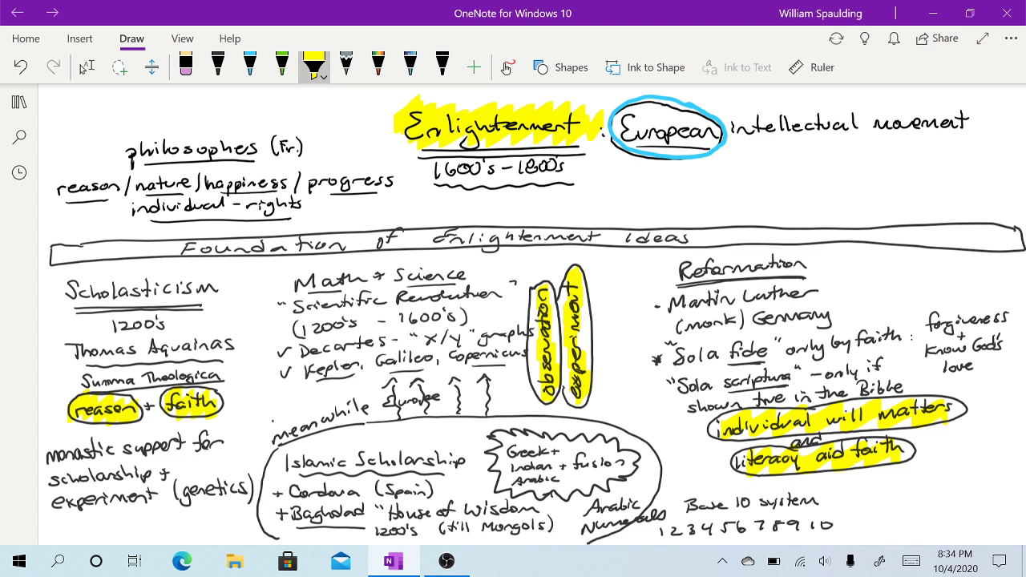
{"action": "left_click", "coordinate": [250, 68]}
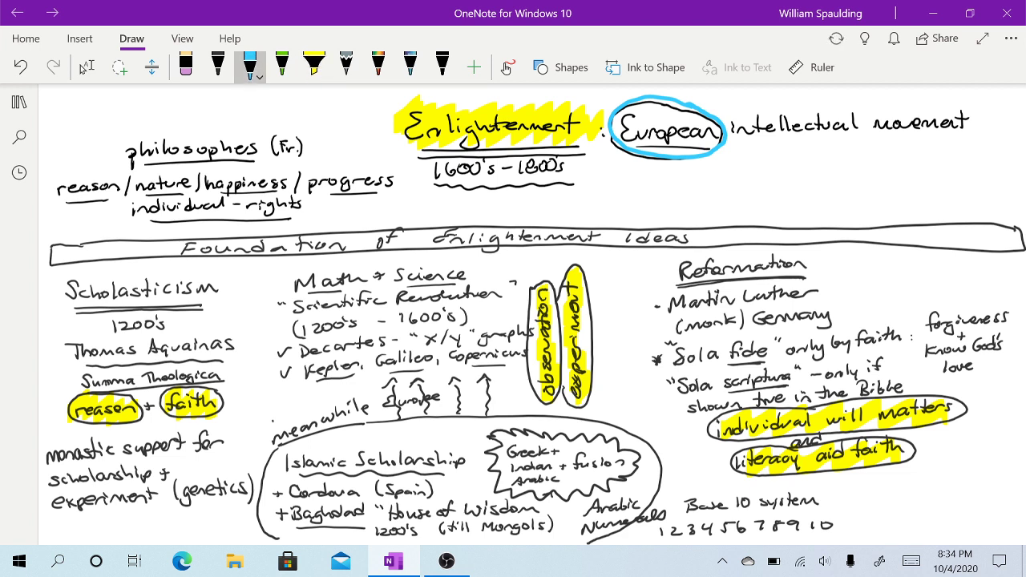
Write 'Individual not' in light-blue ink at the bottom right of the notes
{"action": "mouse_move", "coordinate": [873, 477]}
{"action": "left_mouse_down"}
{"action": "mouse_move", "coordinate": [871, 498]}
{"action": "mouse_move", "coordinate": [893, 494]}
{"action": "left_mouse_up"}
{"action": "mouse_move", "coordinate": [896, 487]}
{"action": "left_mouse_down"}
{"action": "mouse_move", "coordinate": [903, 473]}
{"action": "mouse_move", "coordinate": [904, 490]}
{"action": "mouse_move", "coordinate": [970, 484]}
{"action": "left_mouse_up"}
{"action": "left_click_drag", "start_coordinate": [895, 513], "coordinate": [912, 511]}
{"action": "left_click_drag", "start_coordinate": [914, 503], "coordinate": [927, 513]}
{"action": "left_click_drag", "start_coordinate": [923, 502], "coordinate": [933, 500]}
Write 'Institution' in light blue beneath 'not'
{"action": "left_click_drag", "start_coordinate": [871, 517], "coordinate": [869, 536]}
{"action": "left_click_drag", "start_coordinate": [876, 534], "coordinate": [907, 533]}
{"action": "left_click_drag", "start_coordinate": [900, 523], "coordinate": [918, 531]}
{"action": "left_click", "coordinate": [921, 518]}
{"action": "mouse_move", "coordinate": [932, 509]}
{"action": "left_mouse_down"}
{"action": "mouse_move", "coordinate": [929, 533]}
{"action": "mouse_move", "coordinate": [931, 521]}
{"action": "left_mouse_up"}
{"action": "left_click_drag", "start_coordinate": [934, 517], "coordinate": [958, 526]}
{"action": "mouse_move", "coordinate": [952, 516]}
{"action": "left_mouse_down"}
{"action": "mouse_move", "coordinate": [969, 514]}
{"action": "mouse_move", "coordinate": [968, 524]}
{"action": "left_mouse_up"}
{"action": "left_click_drag", "start_coordinate": [970, 517], "coordinate": [984, 522]}
{"action": "left_click_drag", "start_coordinate": [984, 523], "coordinate": [999, 513]}
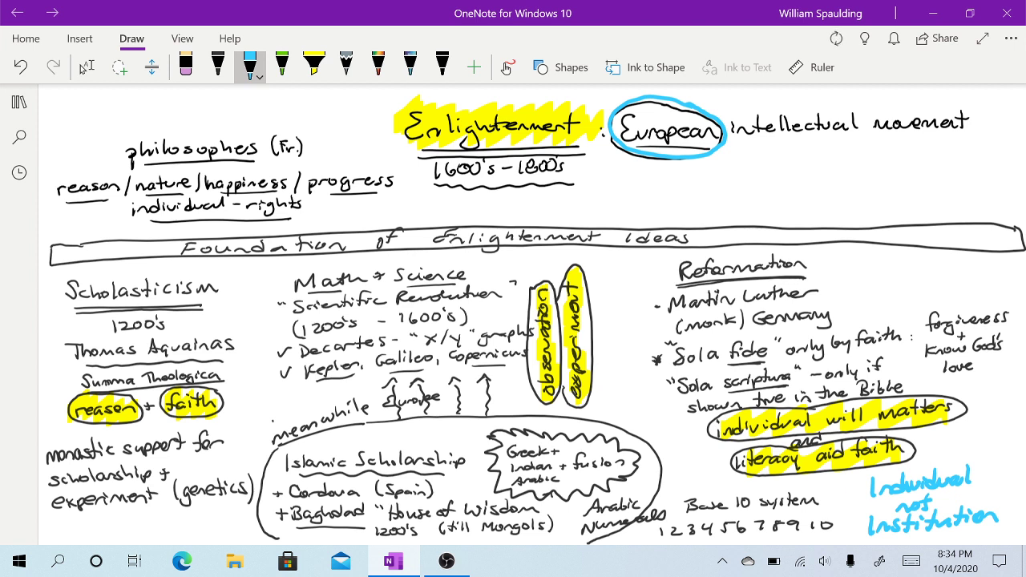
Draw a light-blue asterisk beside the 'Individual not Institution' note
{"action": "left_click_drag", "start_coordinate": [846, 493], "coordinate": [857, 491]}
{"action": "left_click_drag", "start_coordinate": [852, 486], "coordinate": [857, 498]}
{"action": "left_click_drag", "start_coordinate": [856, 485], "coordinate": [846, 497]}
{"action": "left_click", "coordinate": [217, 64]}
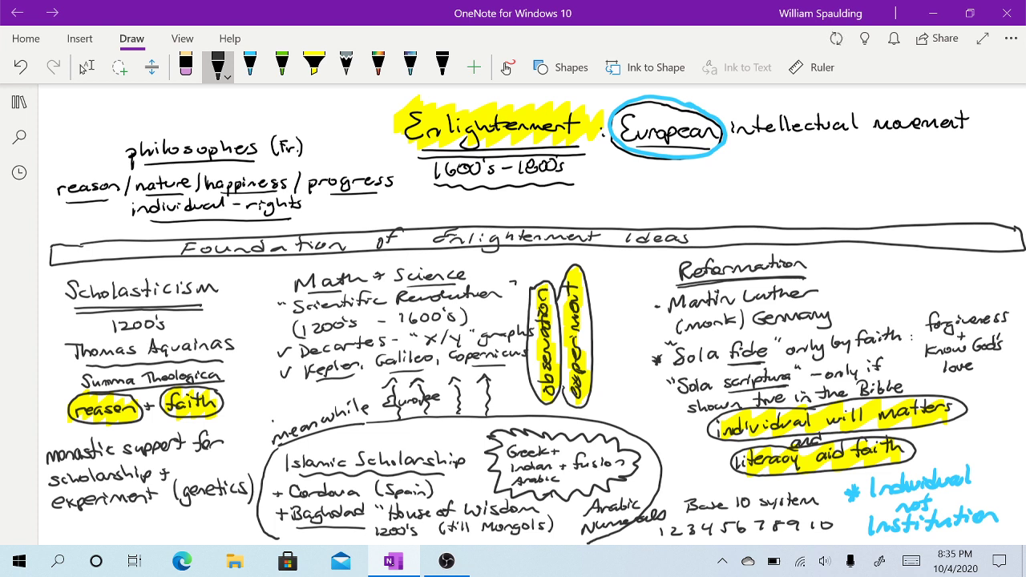
{"action": "left_click", "coordinate": [281, 64]}
Underline the word 'monastic' in green ink
{"action": "mouse_move", "coordinate": [46, 465]}
{"action": "left_mouse_down"}
{"action": "mouse_move", "coordinate": [113, 460]}
{"action": "mouse_move", "coordinate": [108, 468]}
{"action": "left_mouse_up"}
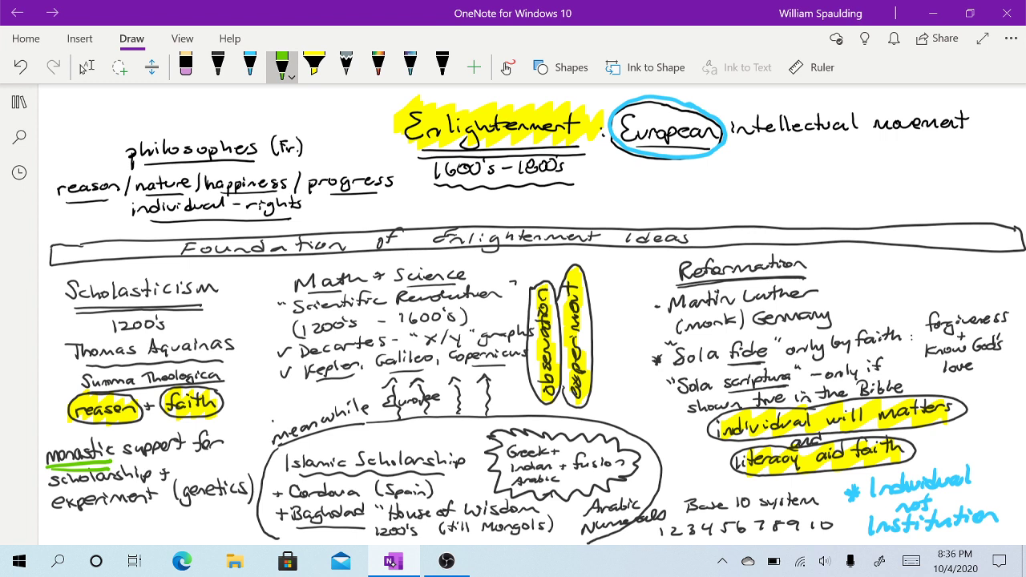
{"action": "left_click", "coordinate": [441, 66]}
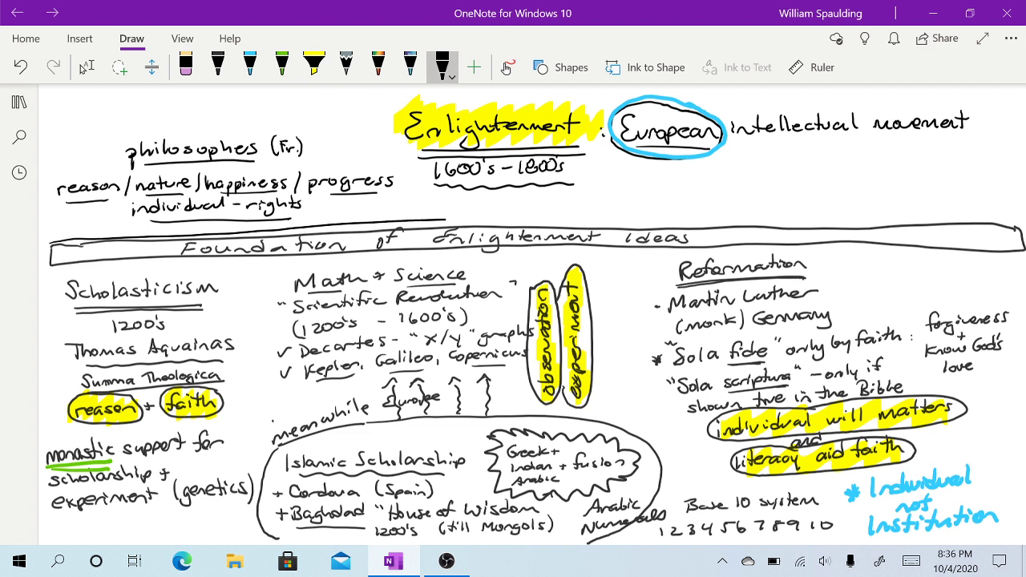